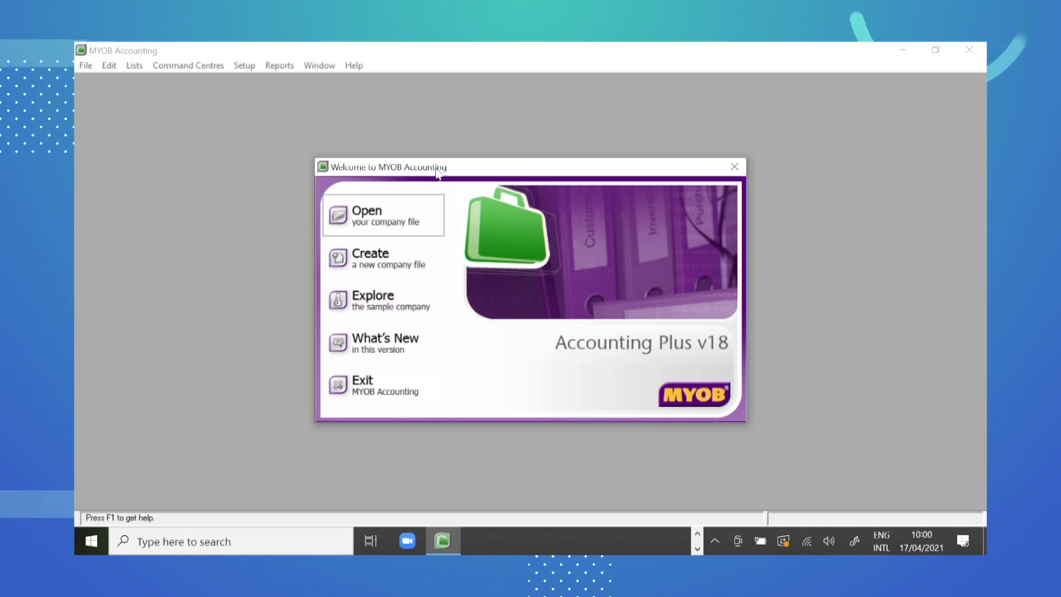
Open the company file PT KHARISMA DIGITAL.myo, sign on as Administrator, skip data verification and move the Command Centre window toward the middle.
left_click(388, 220)
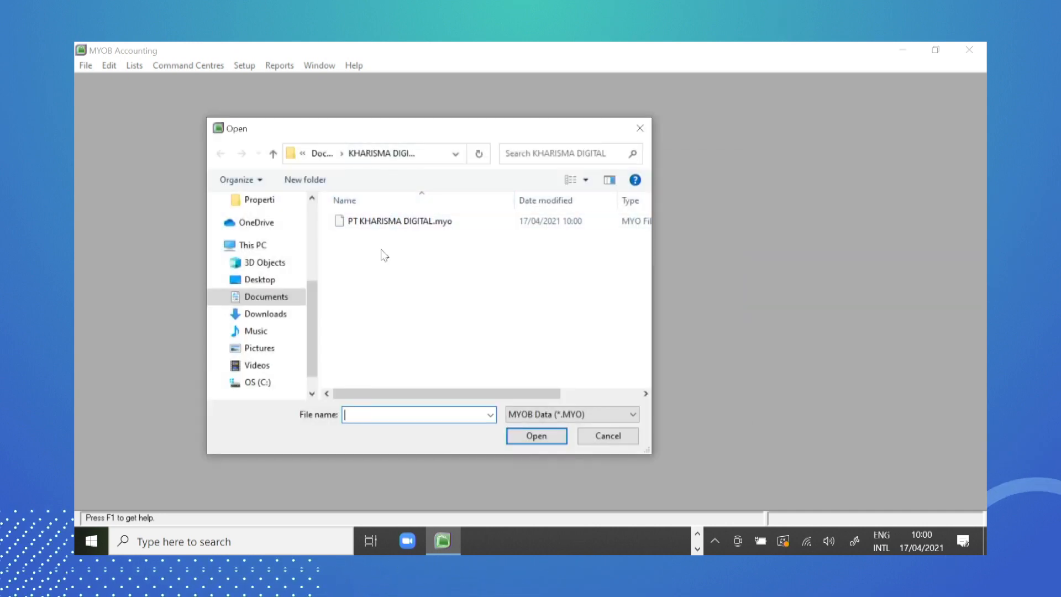
left_click(385, 223)
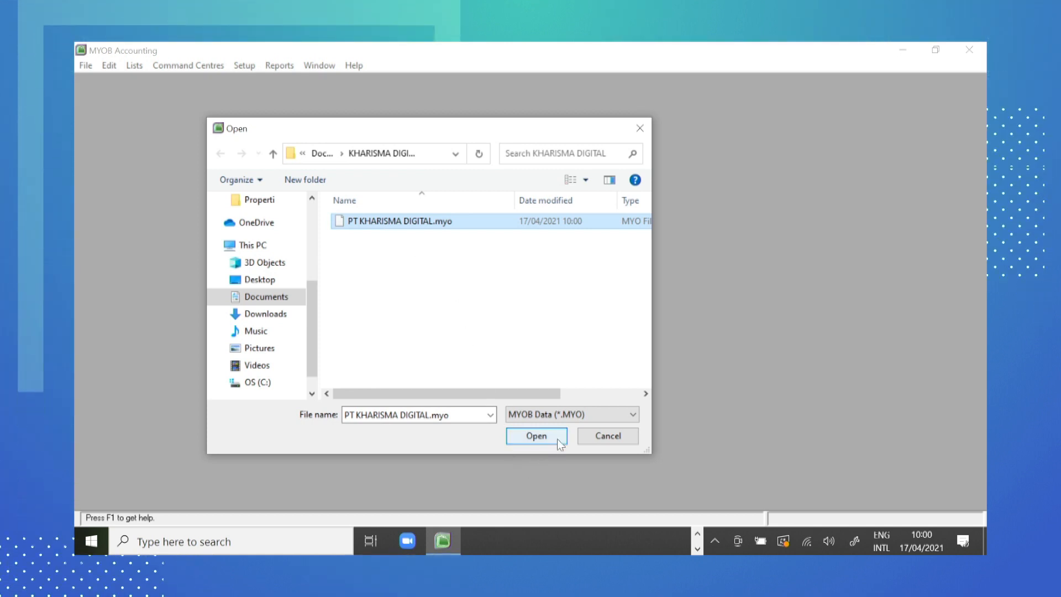
left_click(536, 436)
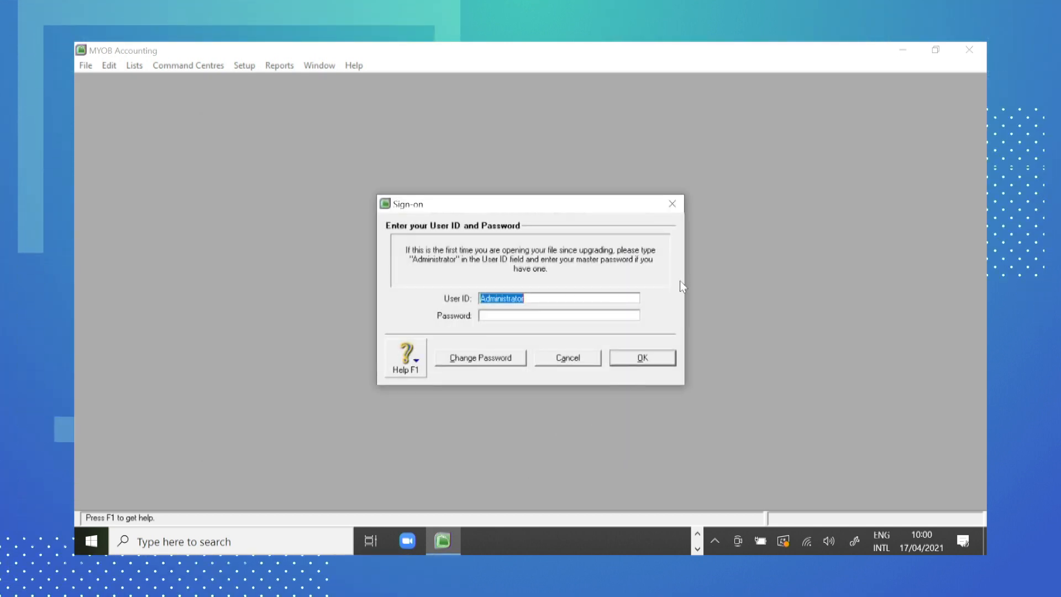
left_click(651, 356)
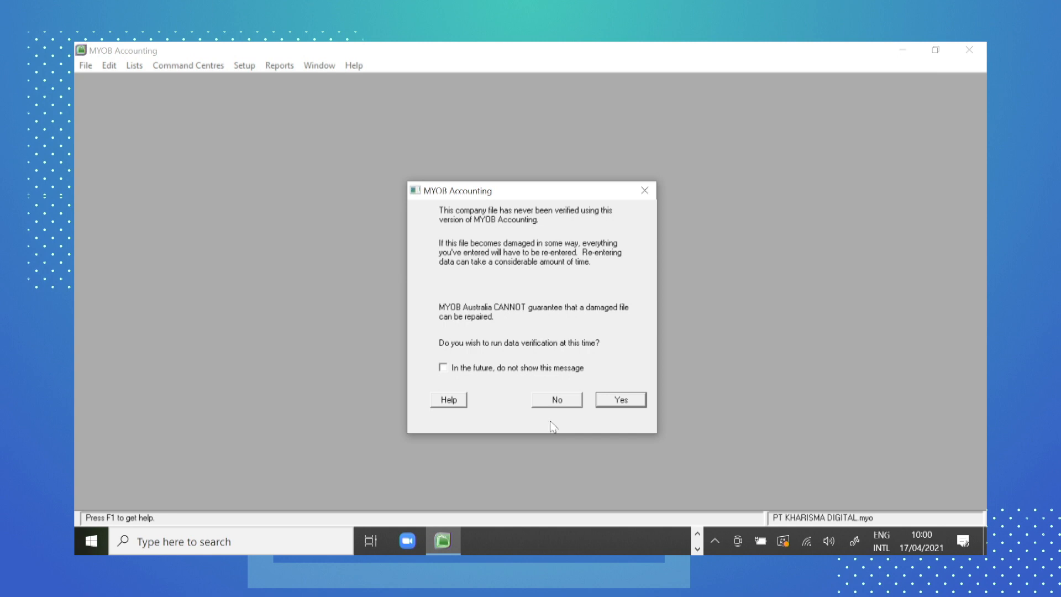
left_click(557, 400)
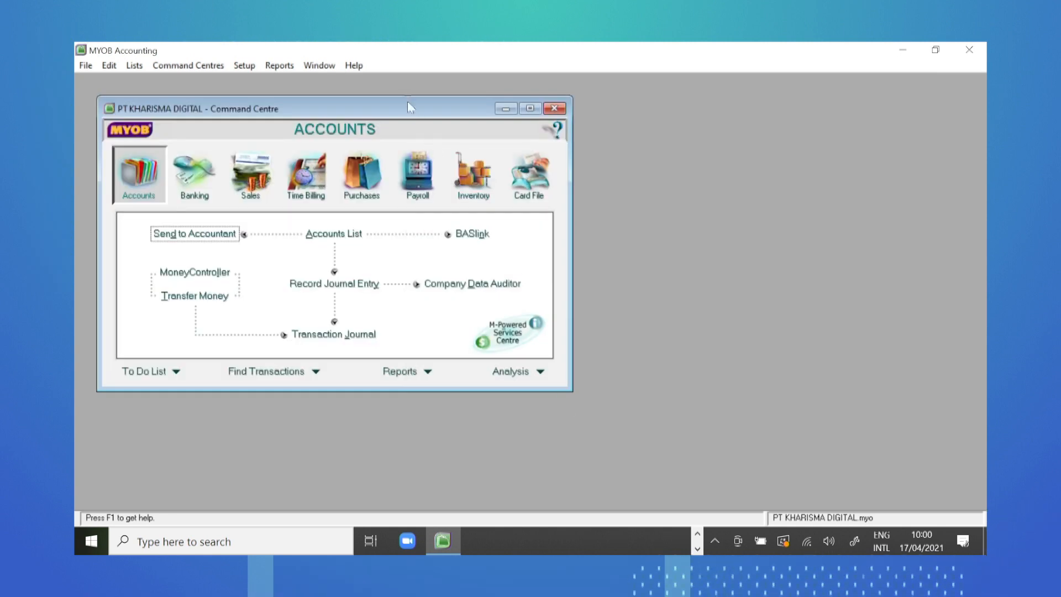
left_click_drag(416, 115, 655, 142)
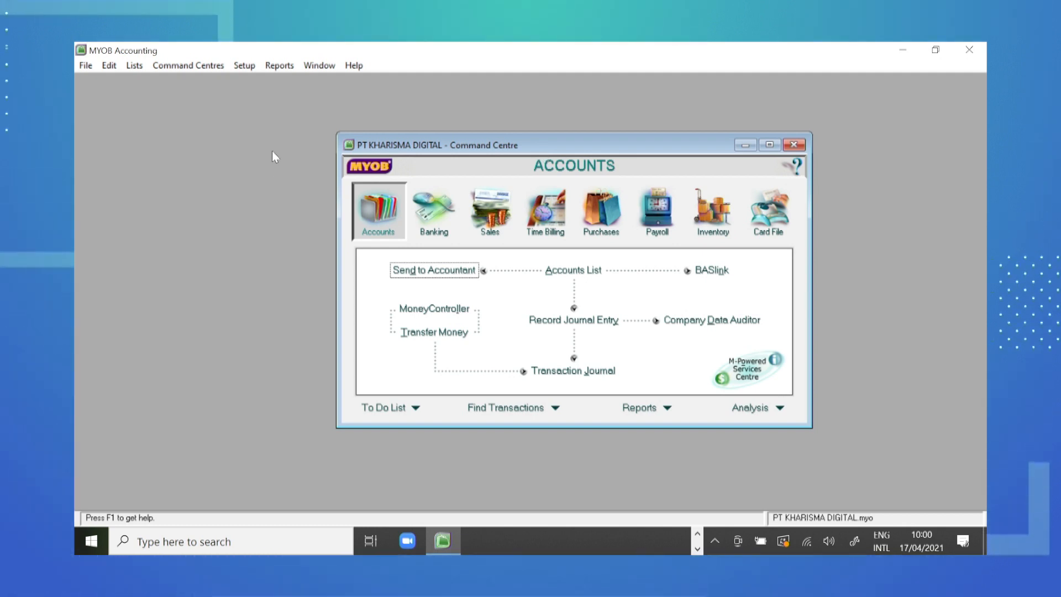
Open the list of tax codes and highlight the N-T and GST entries in turn.
left_click(133, 66)
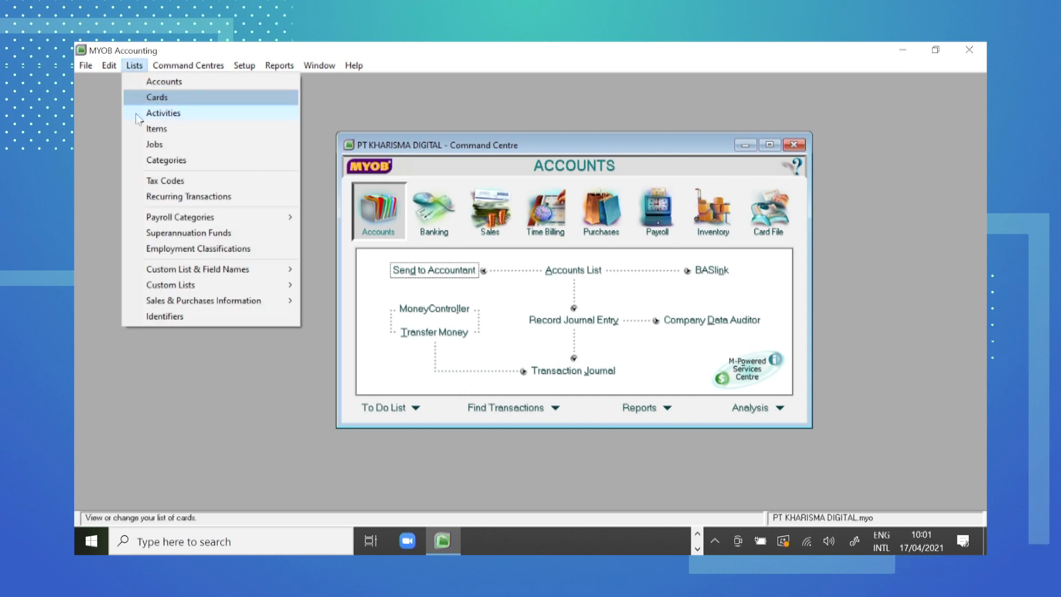
left_click(197, 180)
left_click_drag(532, 168, 568, 169)
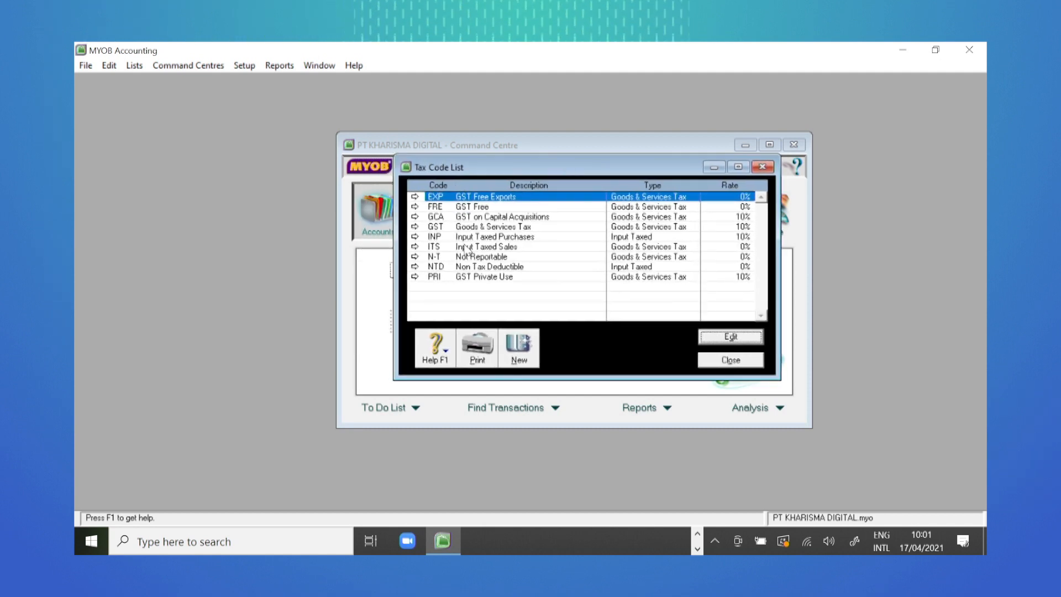
left_click(441, 261)
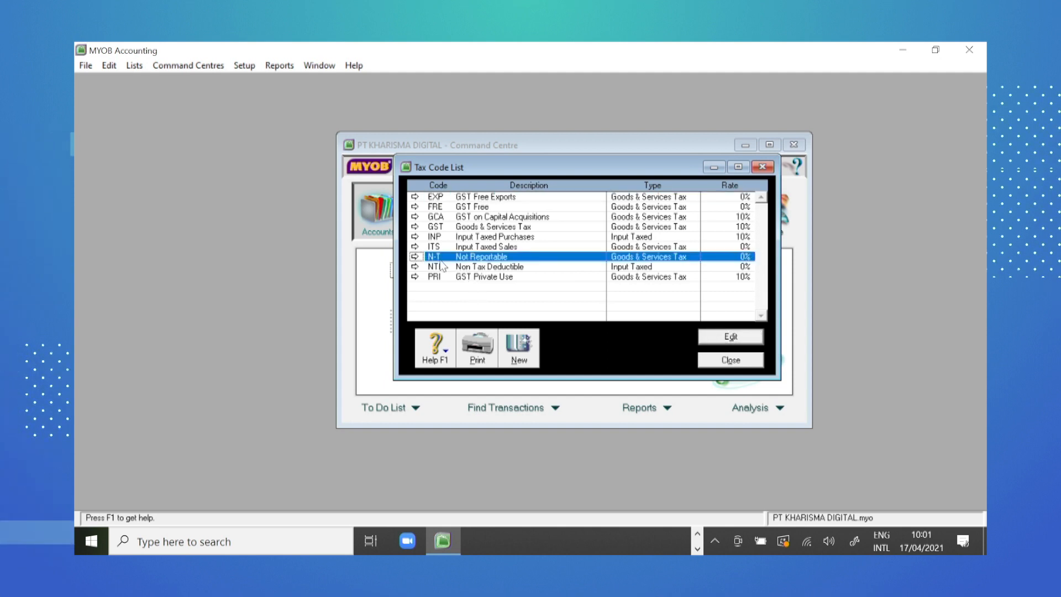
left_click(442, 229)
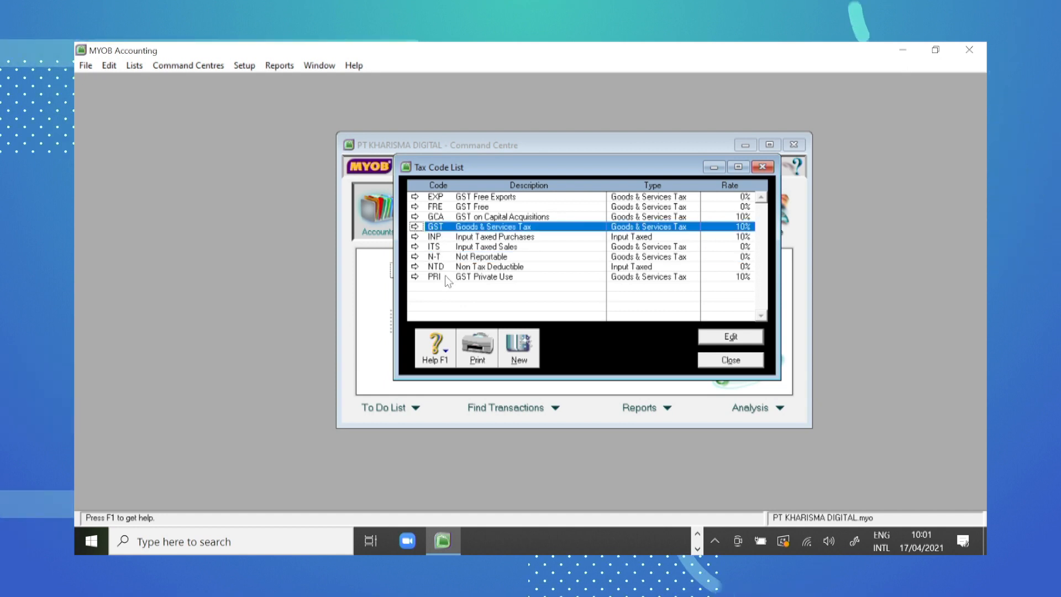
Create a new tax code PPN with the description PAJAK PERTAMBAHAN NILAI and a rate of 10%.
left_click(518, 348)
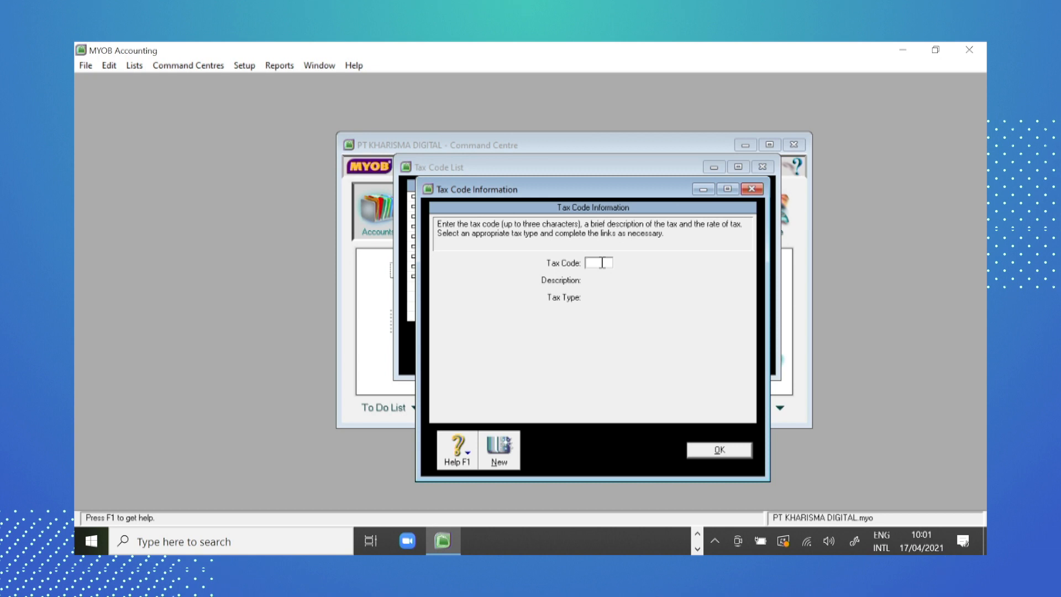
type("PPN")
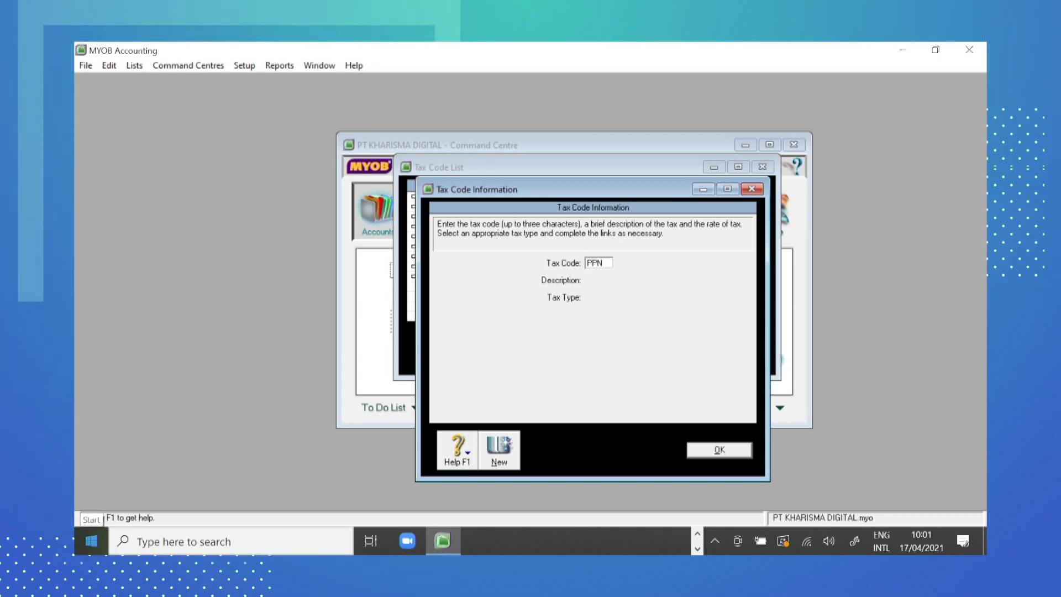
key("Tab")
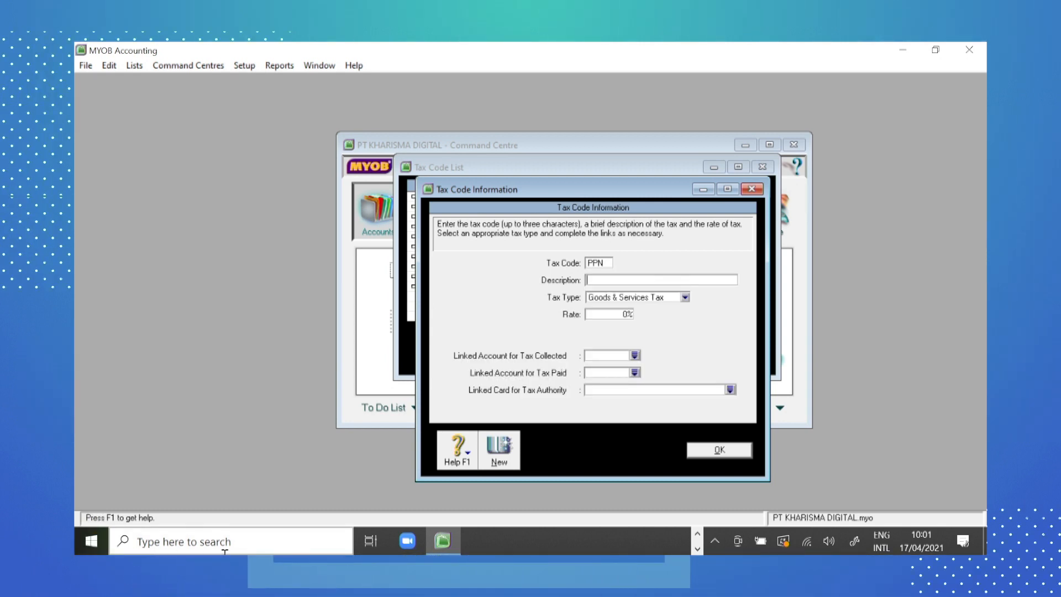
type("PAJAK PERTAMBAHAN NILAI")
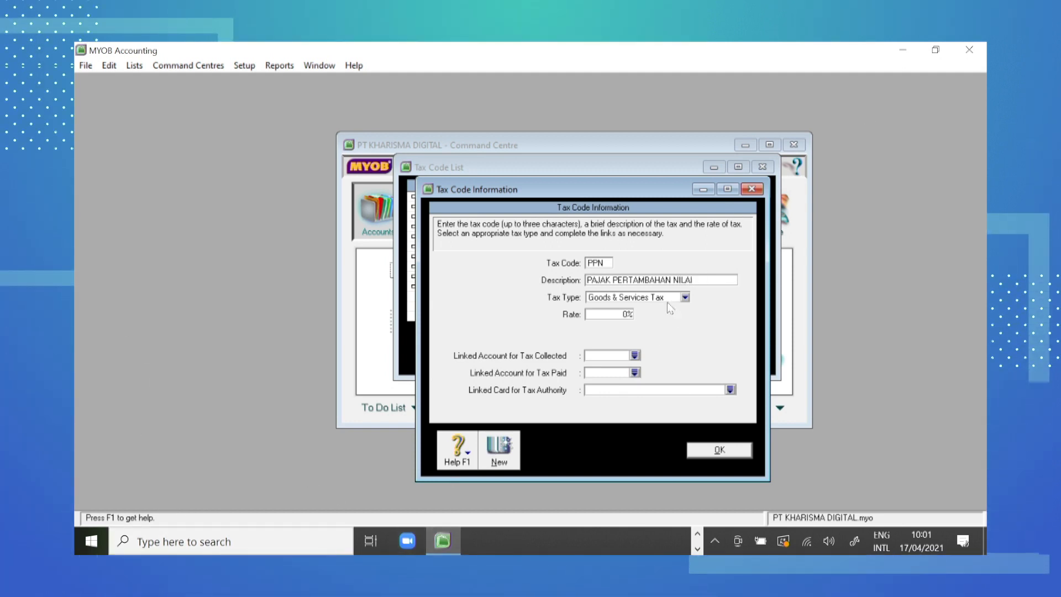
left_click(592, 316)
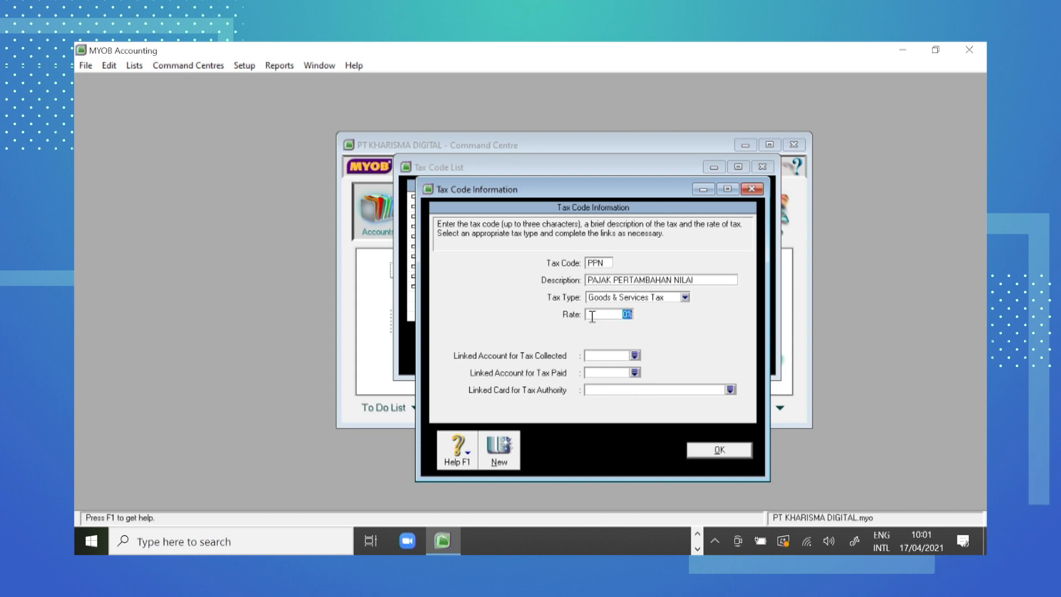
type("1")
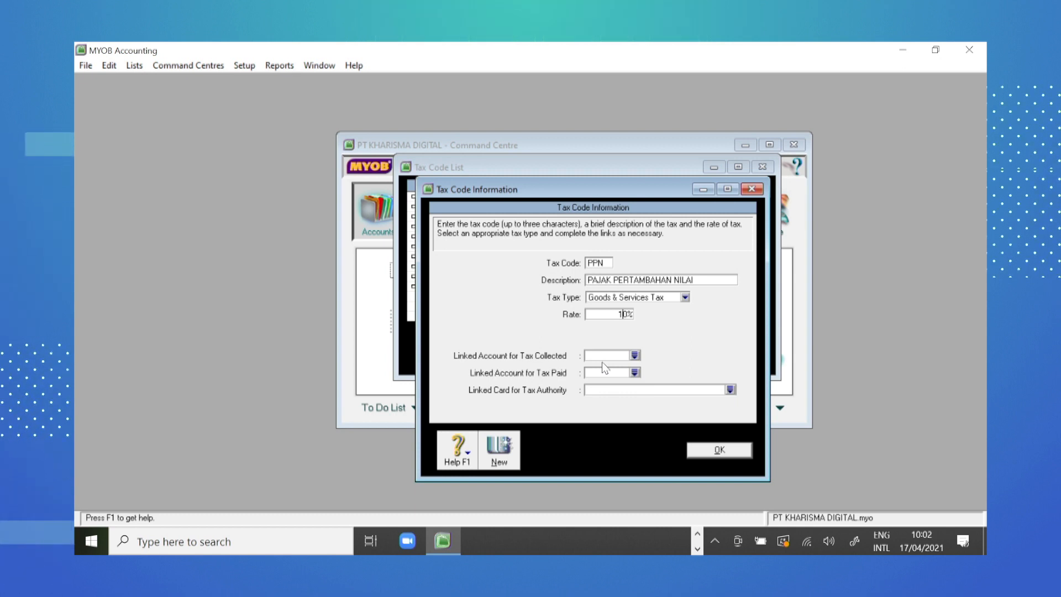
Link the PPN tax code's collected tax to account 2-1130 VAT Out.
left_click(634, 356)
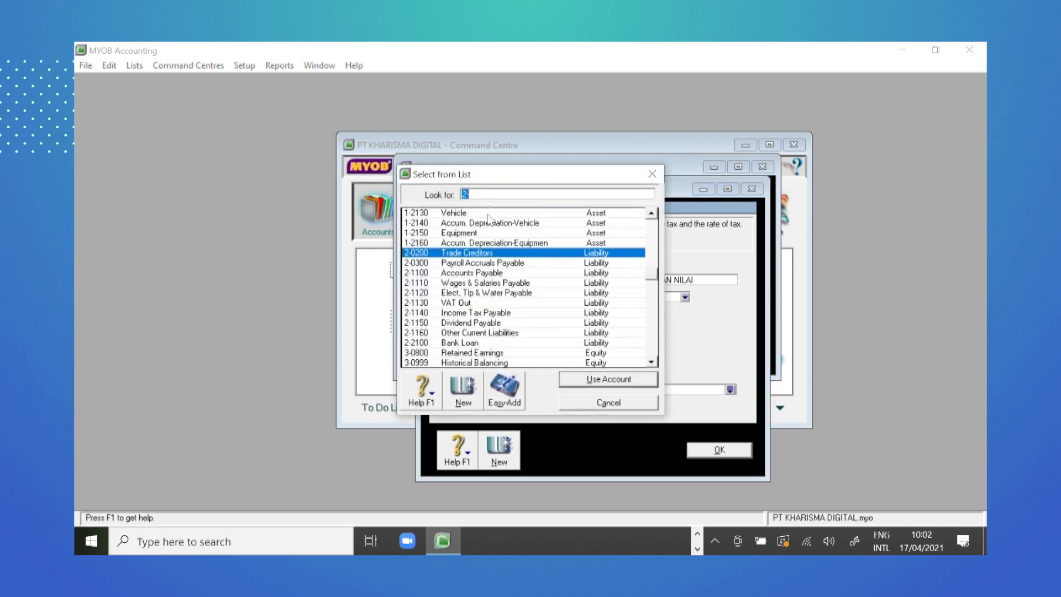
left_click(489, 304)
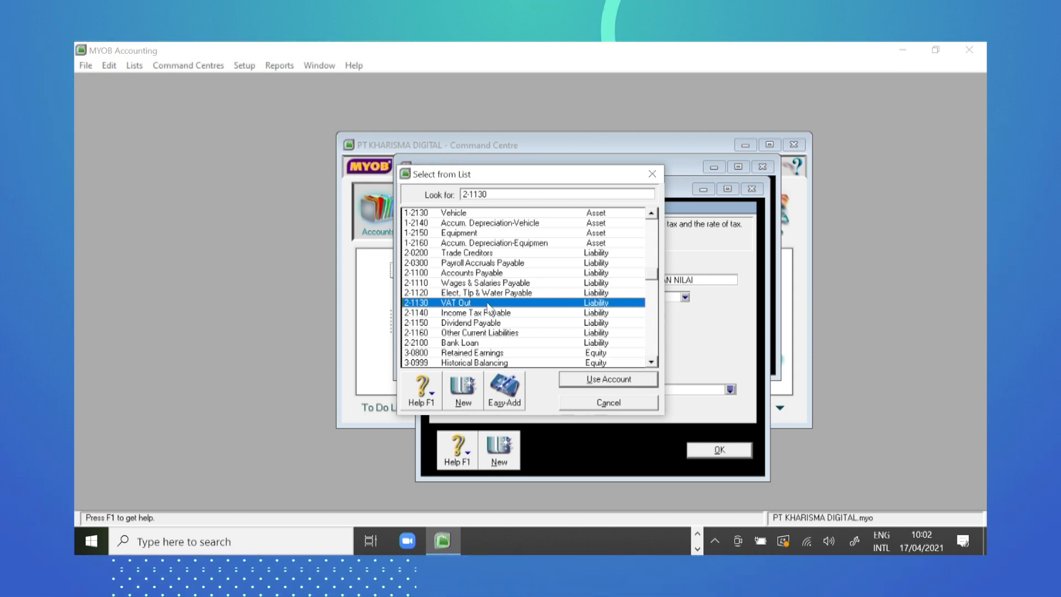
left_click_drag(534, 178, 683, 213)
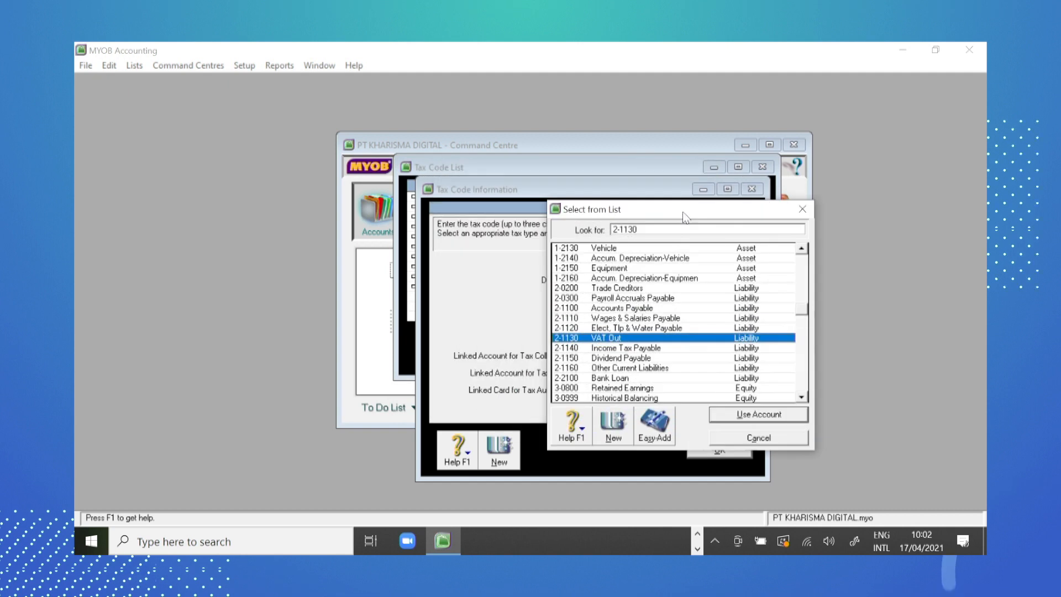
left_click(727, 414)
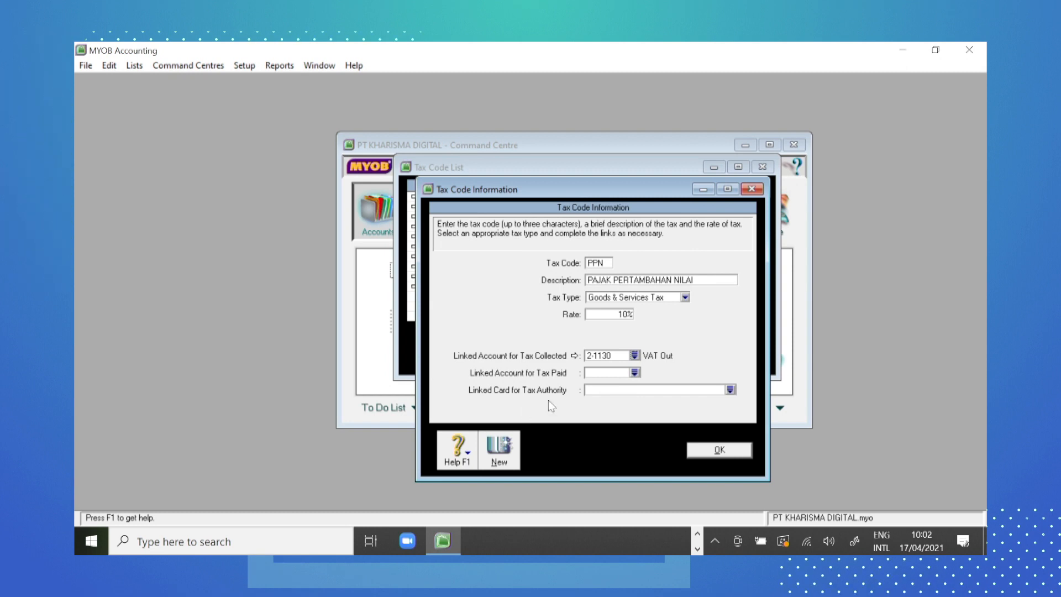
Link the PPN tax code's paid tax to account 1-1200 VAT In and save the tax code.
left_click(635, 373)
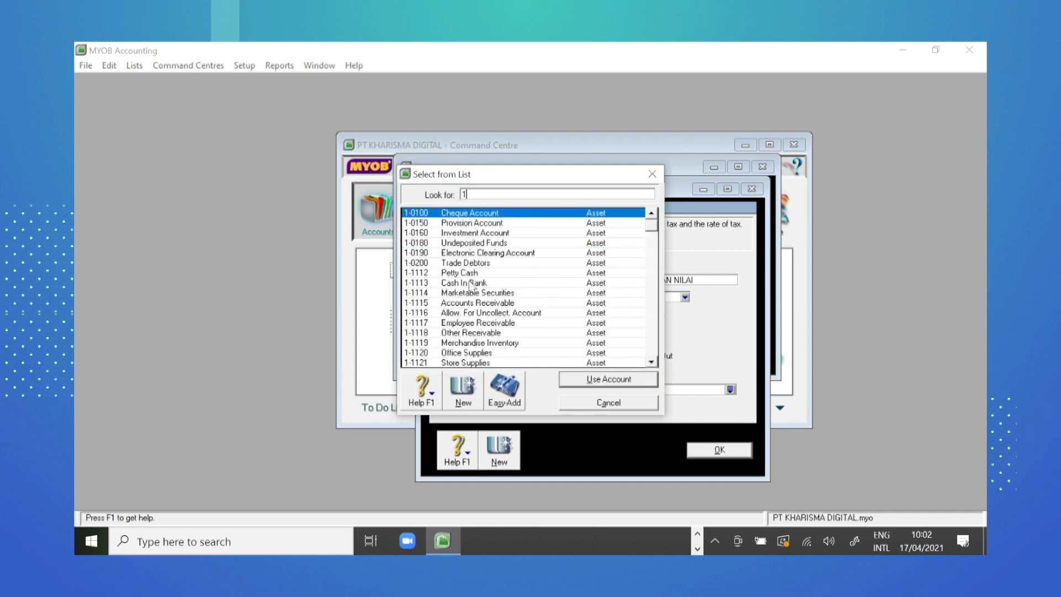
scroll(476, 338, "down", 2)
type("-1200")
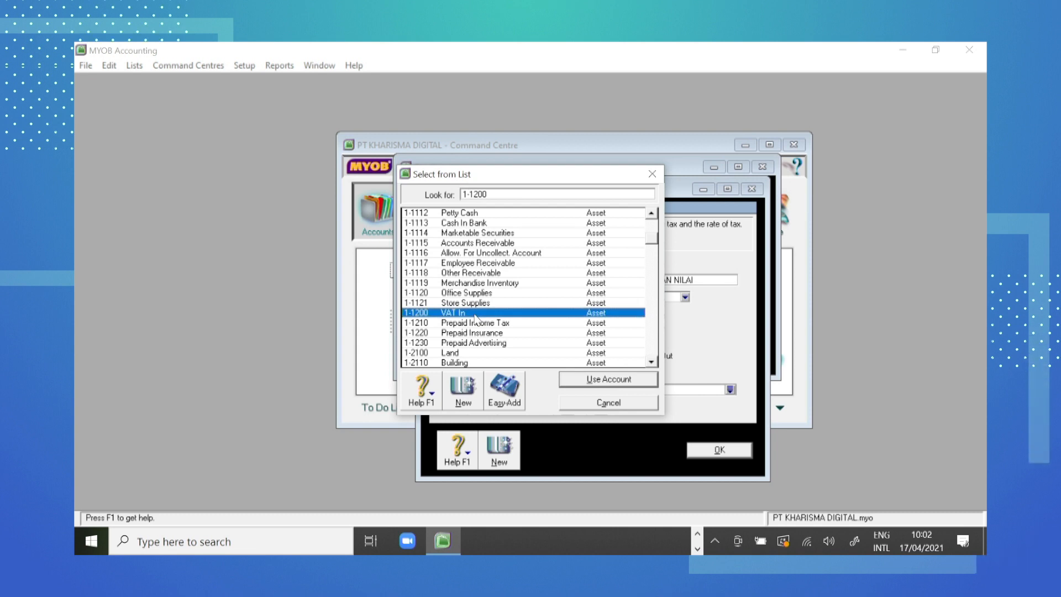
left_click(609, 379)
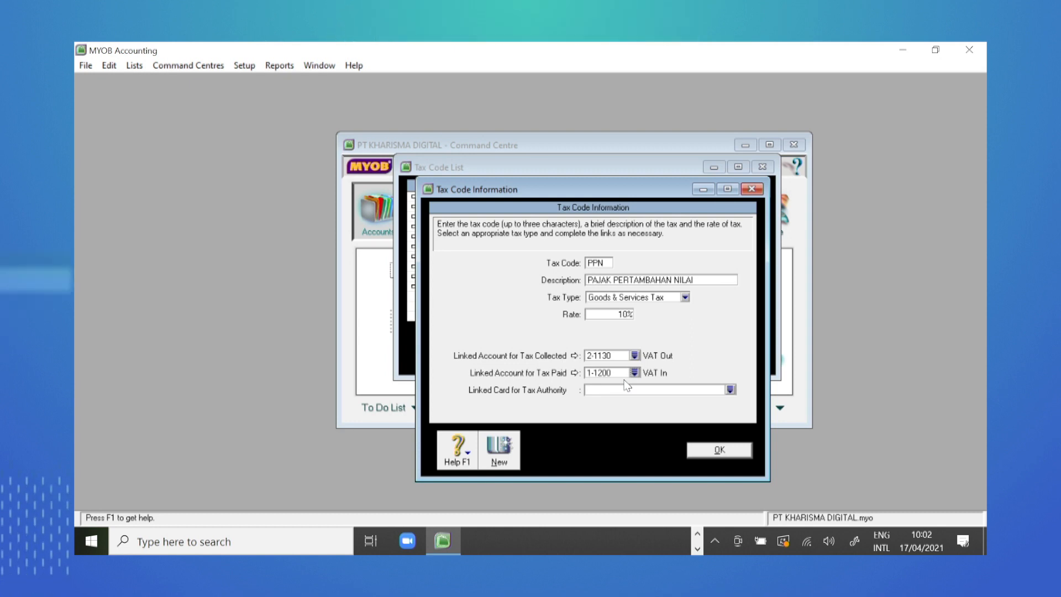
left_click(720, 449)
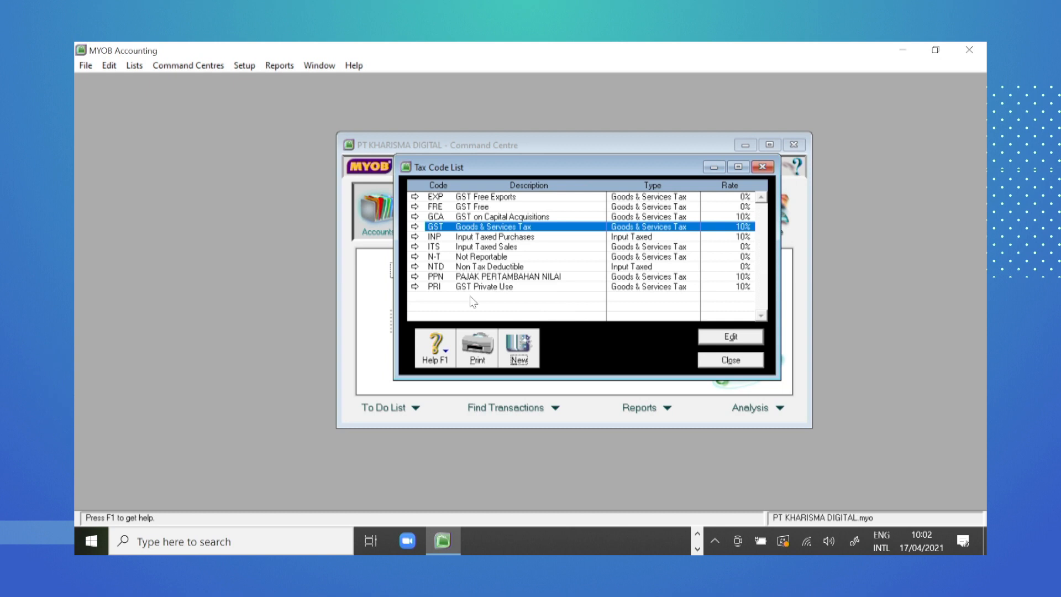
Start another new tax code BM and enter PPnBM as its description.
left_click(457, 278)
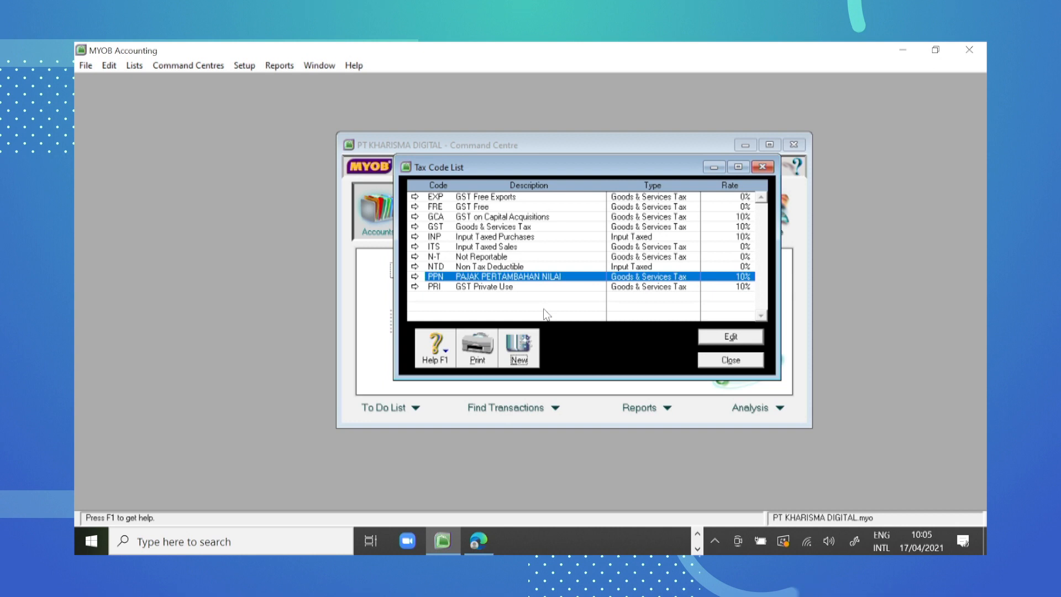
left_click(528, 345)
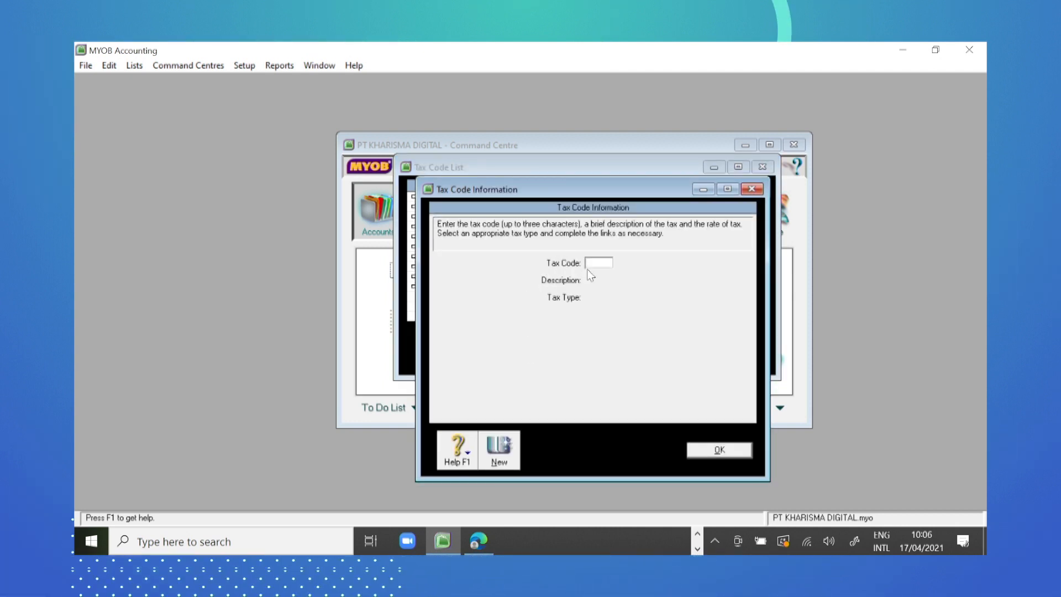
type("BM")
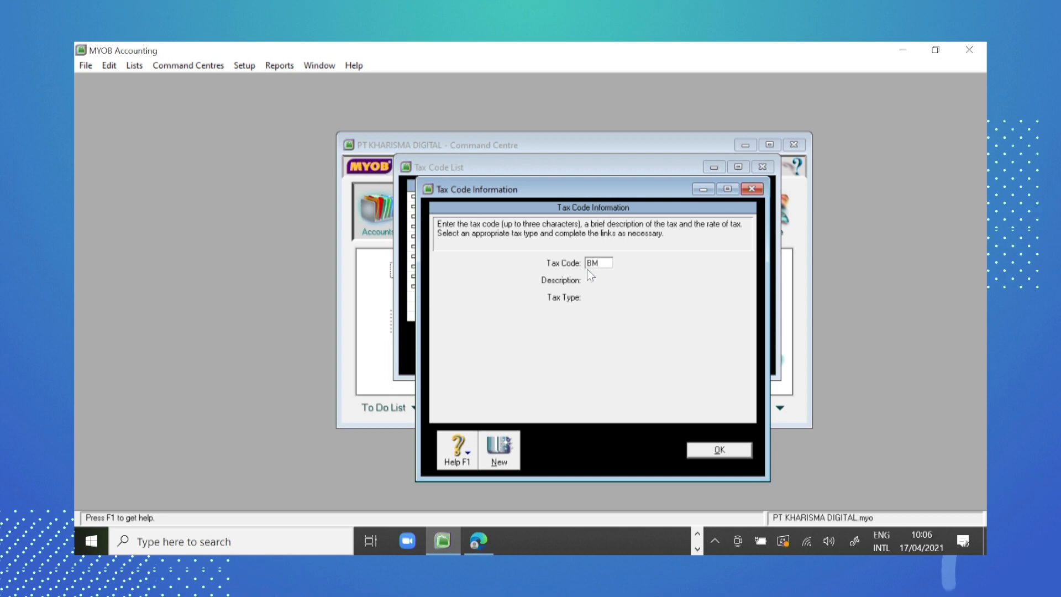
key("Tab")
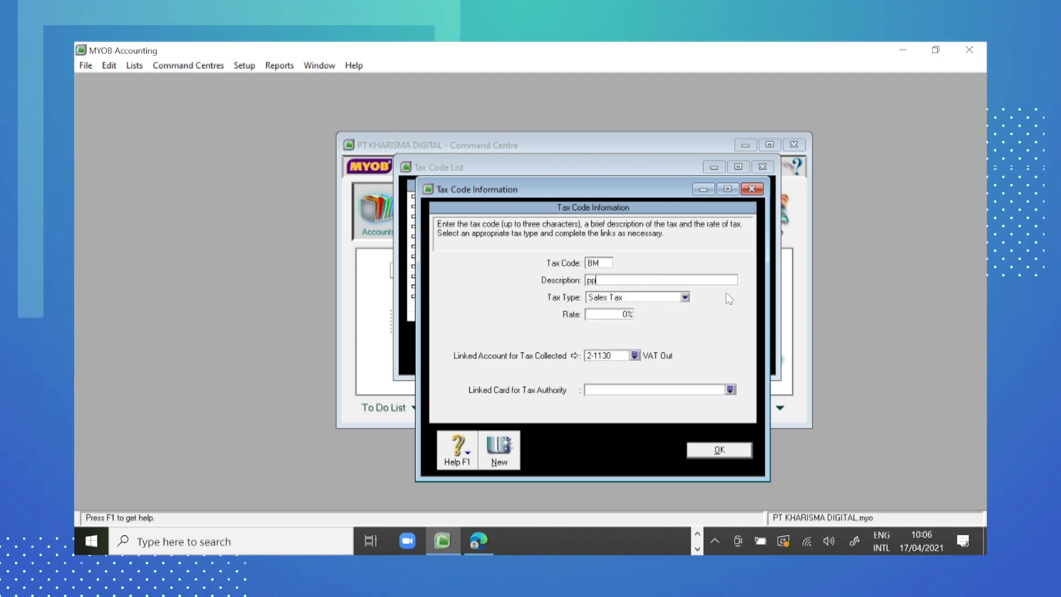
type("ppN")
key("BackSpace")
key("BackSpace")
key("BackSpace")
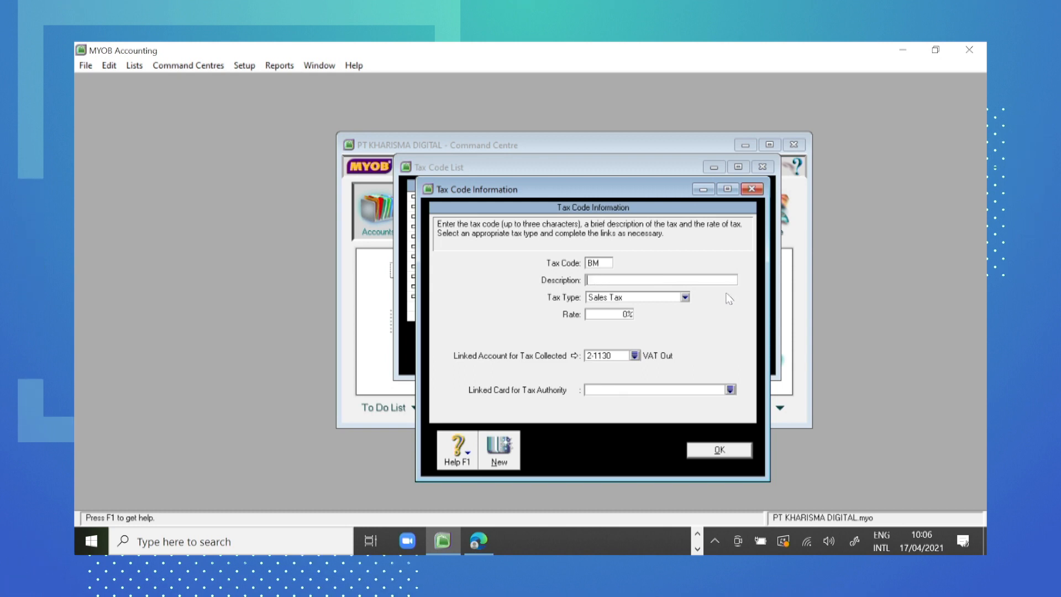
type("PPnbm")
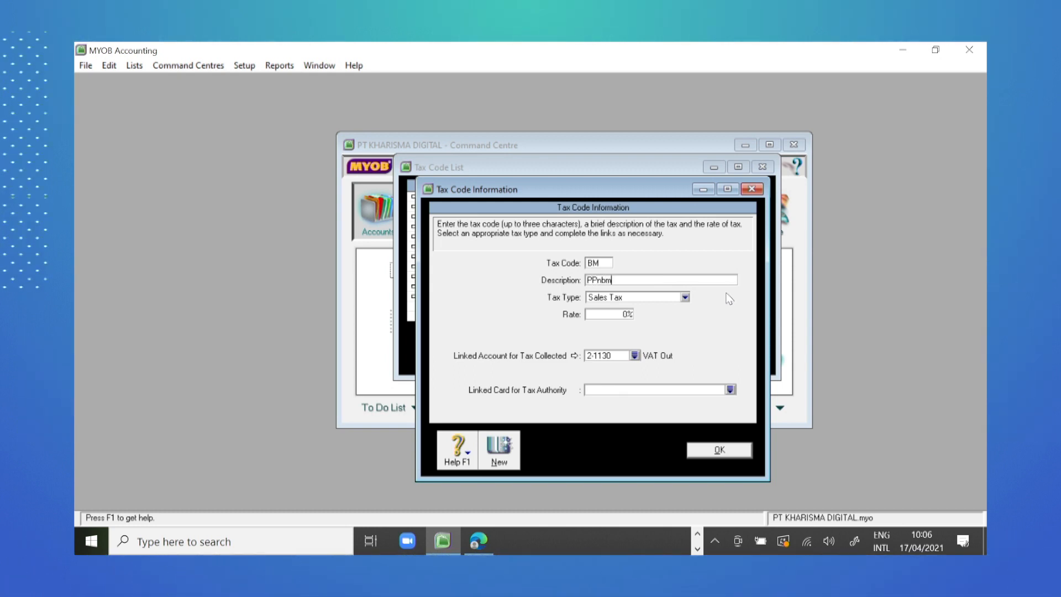
type("BM")
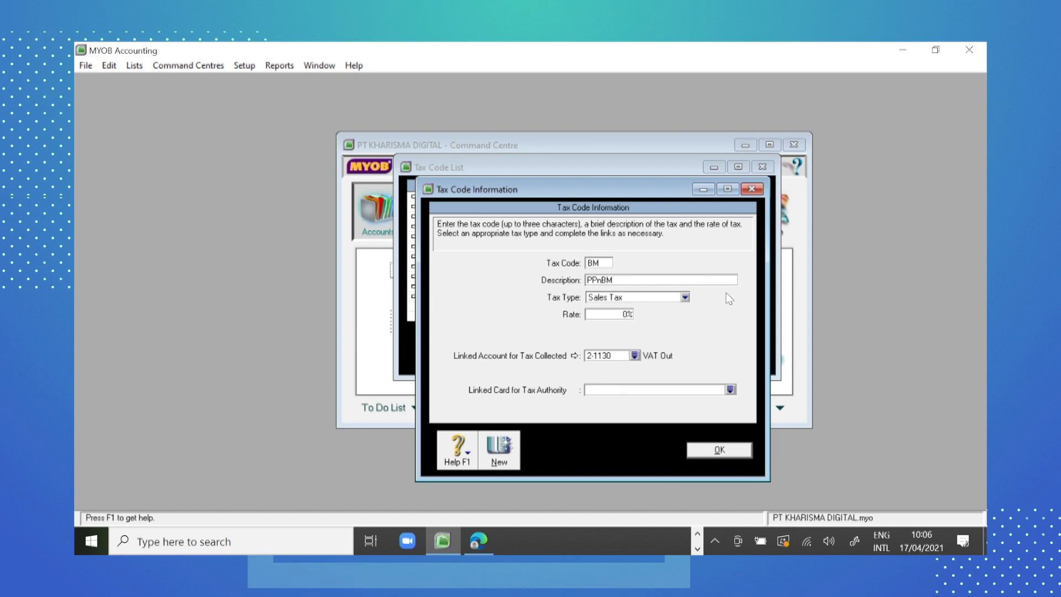
Choose Sales Tax as the BM tax code's type and set its rate to 10%.
left_click(648, 301)
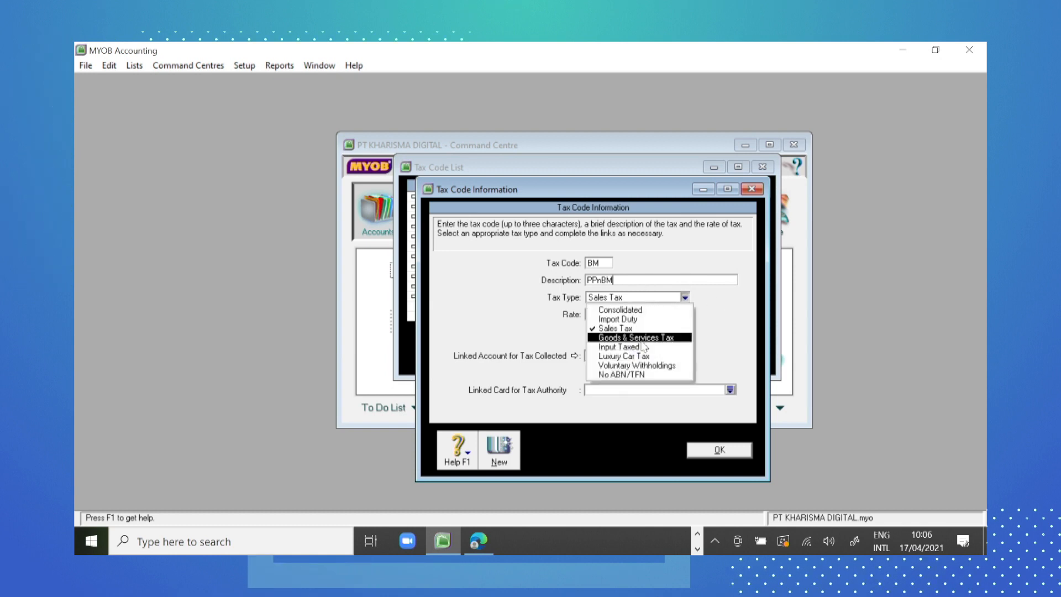
left_click(648, 329)
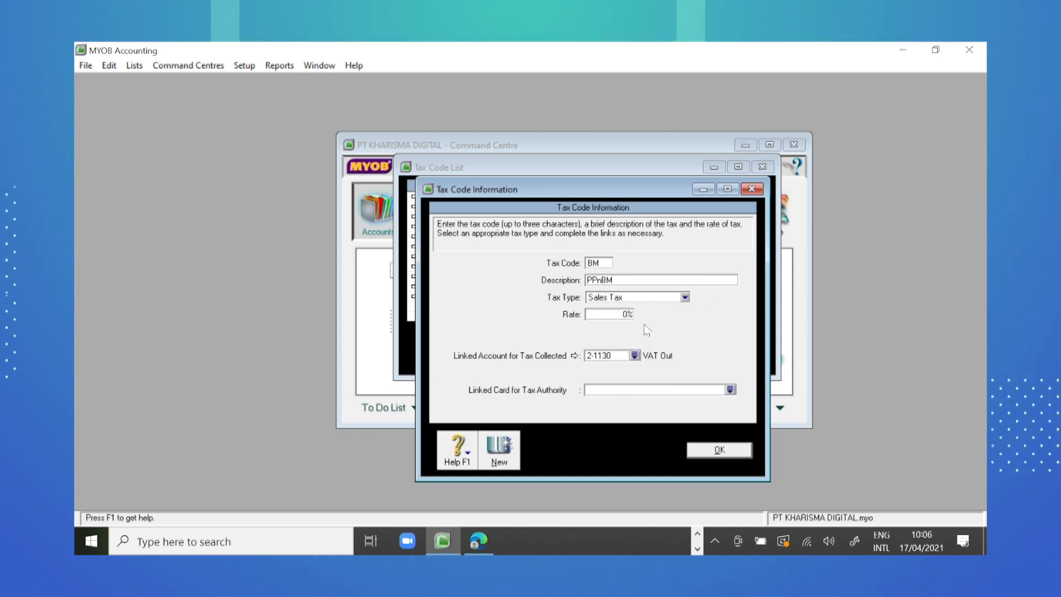
left_click(612, 314)
type("10")
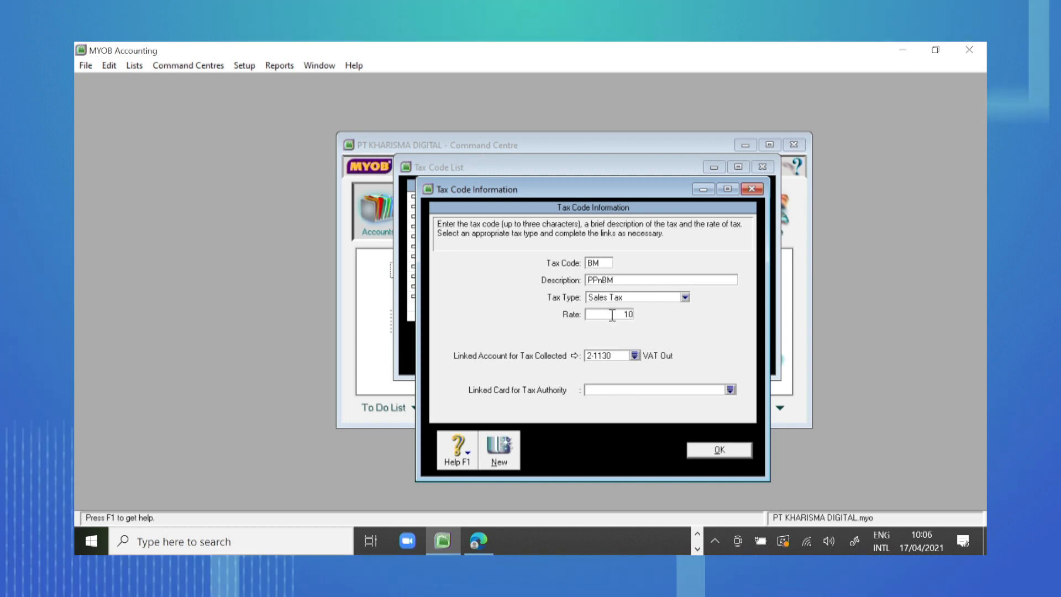
type("%")
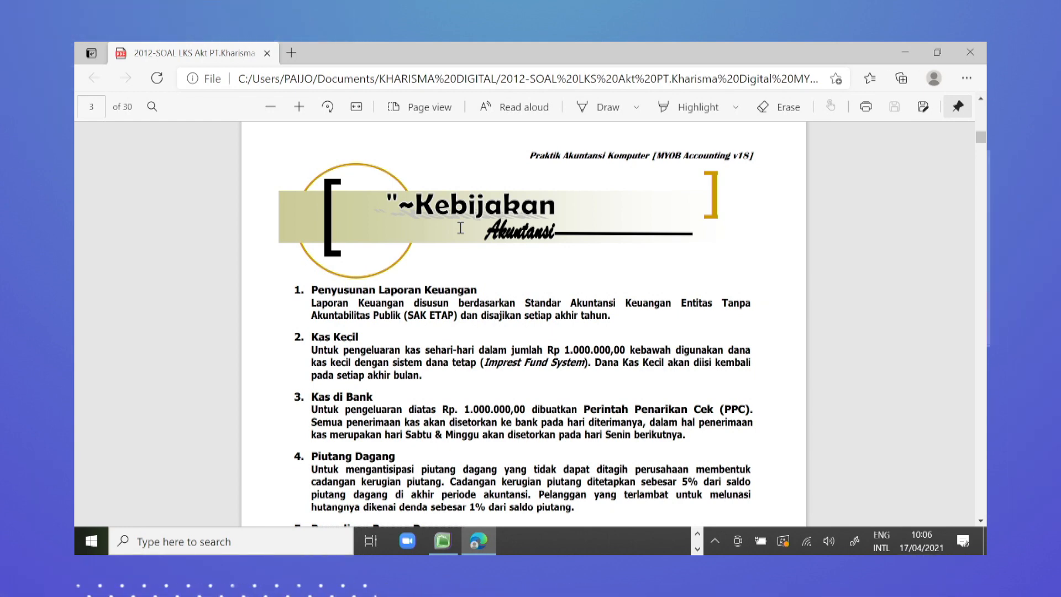
Check the Pembelian policy in the question PDF for how PPN Masukan and PPnBM are recorded on purchases.
scroll(440, 296, "down", 3)
scroll(439, 297, "down", 4)
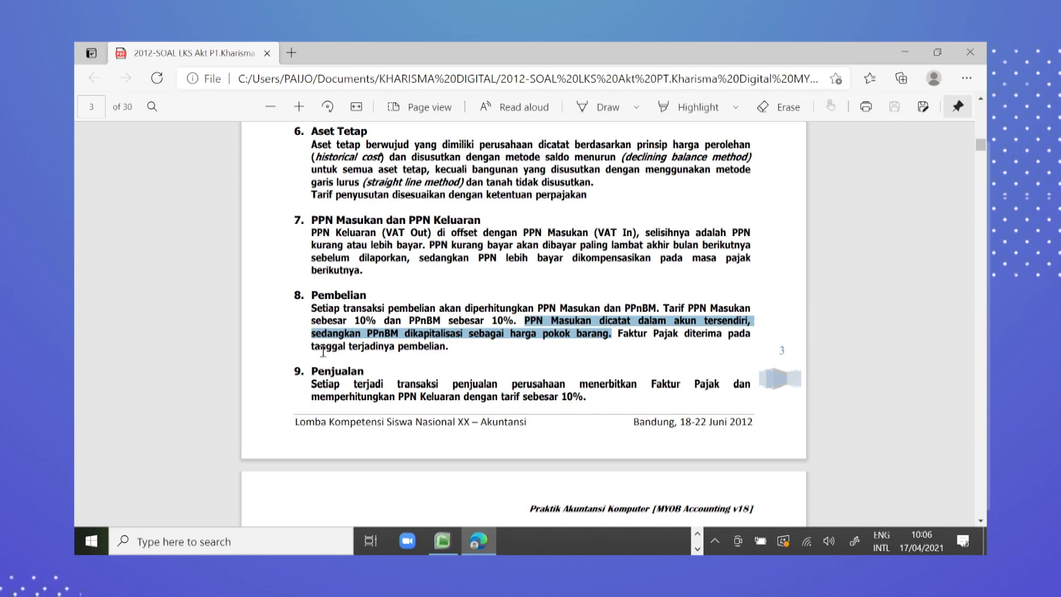
left_click(302, 329)
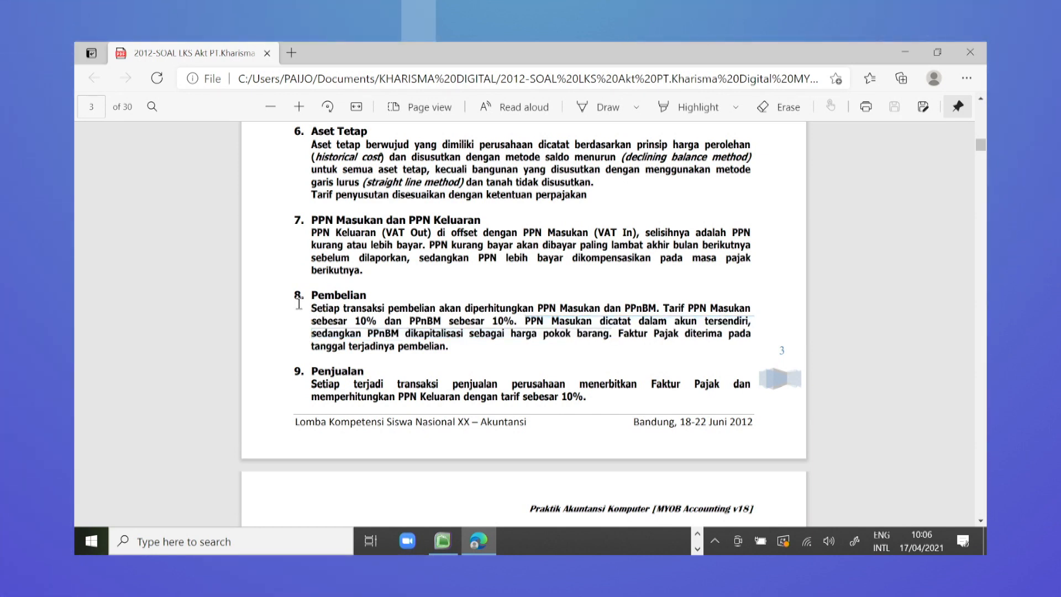
left_click_drag(304, 293, 352, 294)
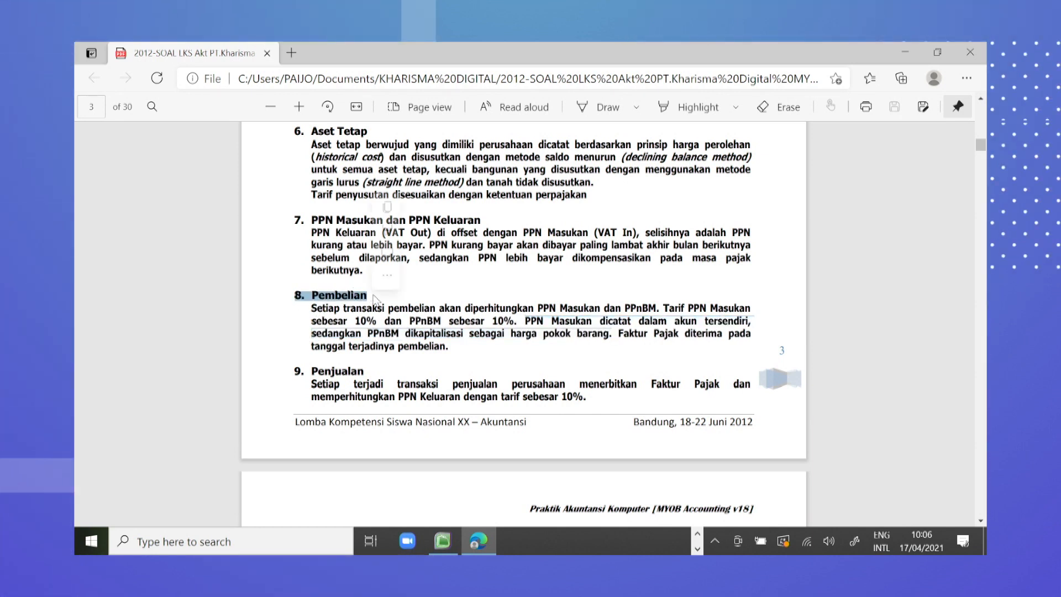
left_click(431, 306)
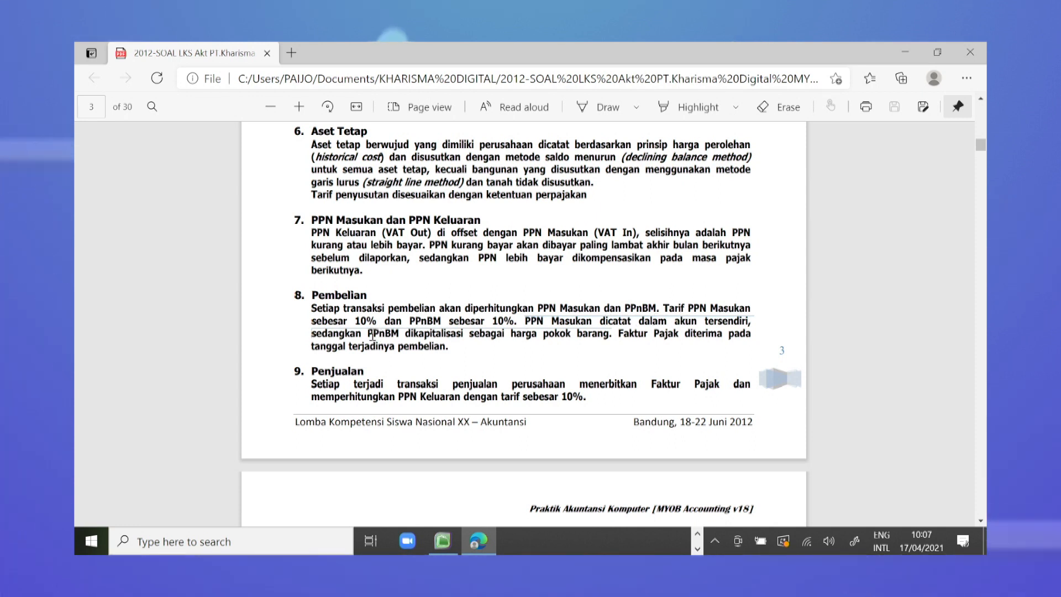
left_click_drag(372, 334, 585, 344)
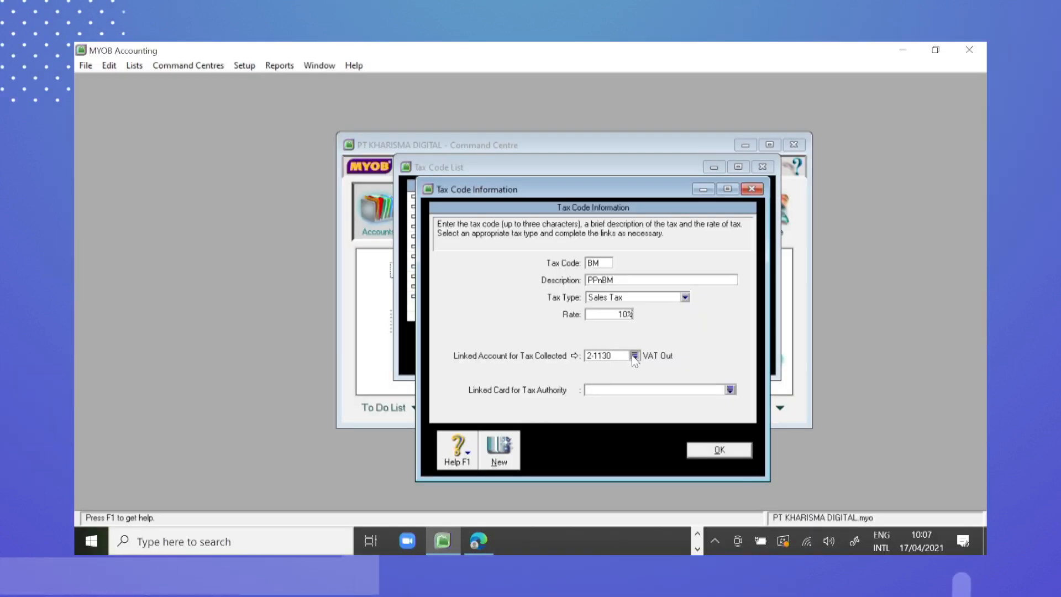
Link the BM tax code's collected tax to account 1-1119 Merchandise Inventory and save the tax code.
left_click(632, 357)
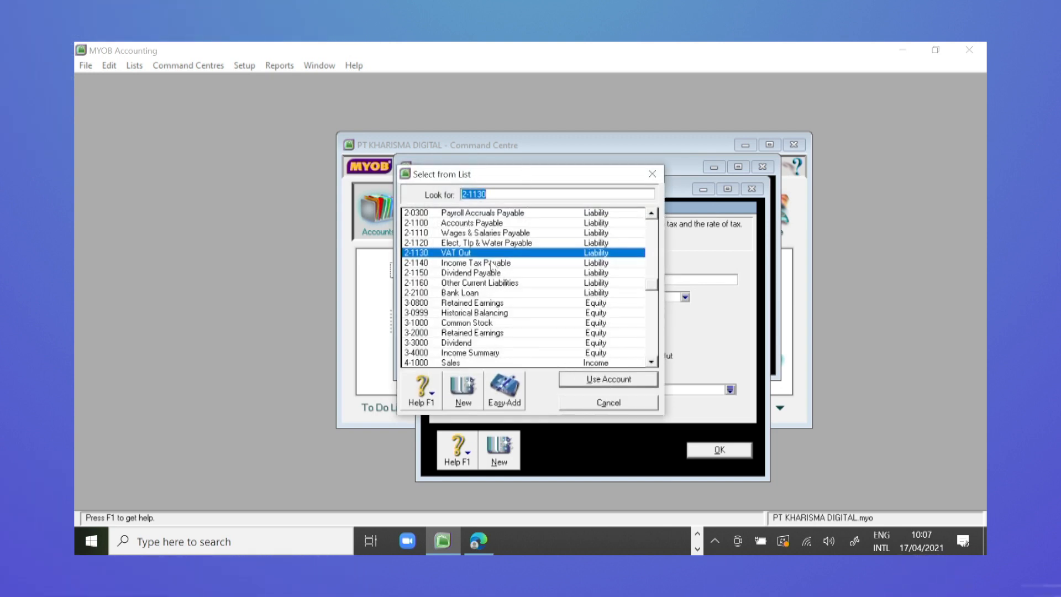
type("1")
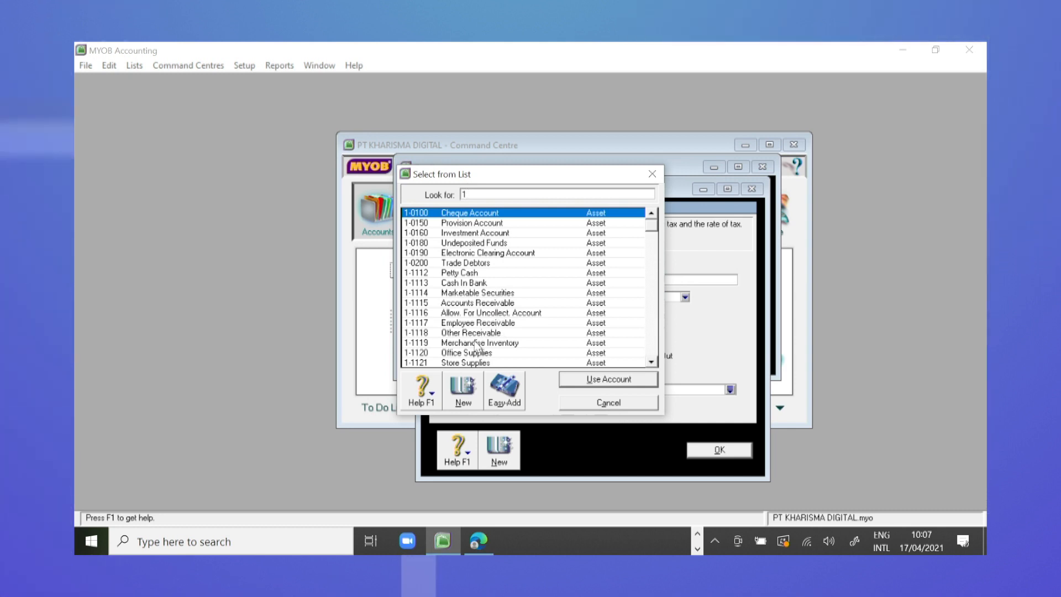
type("-1119")
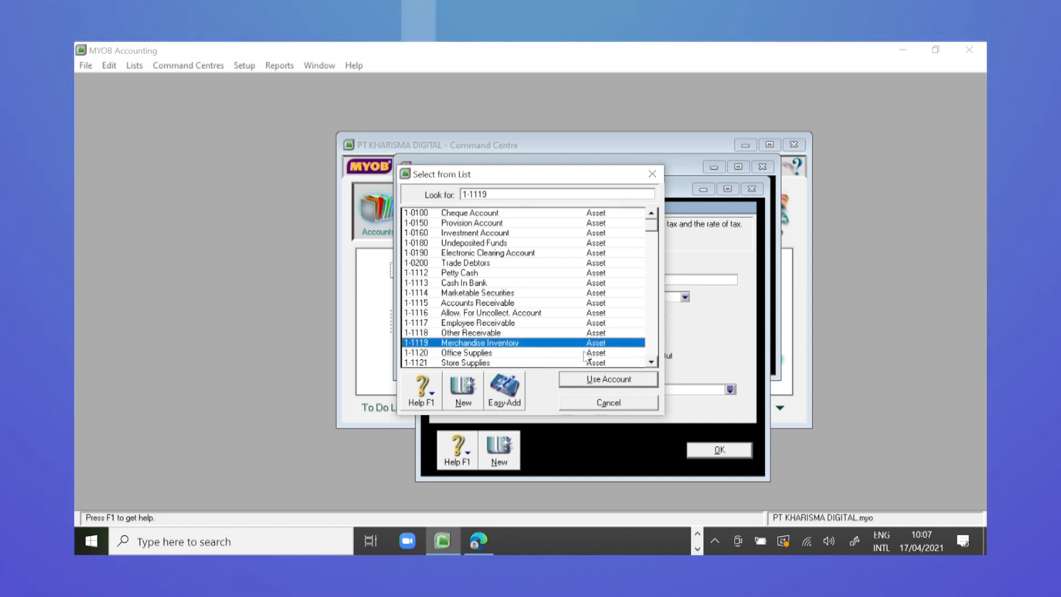
left_click(587, 385)
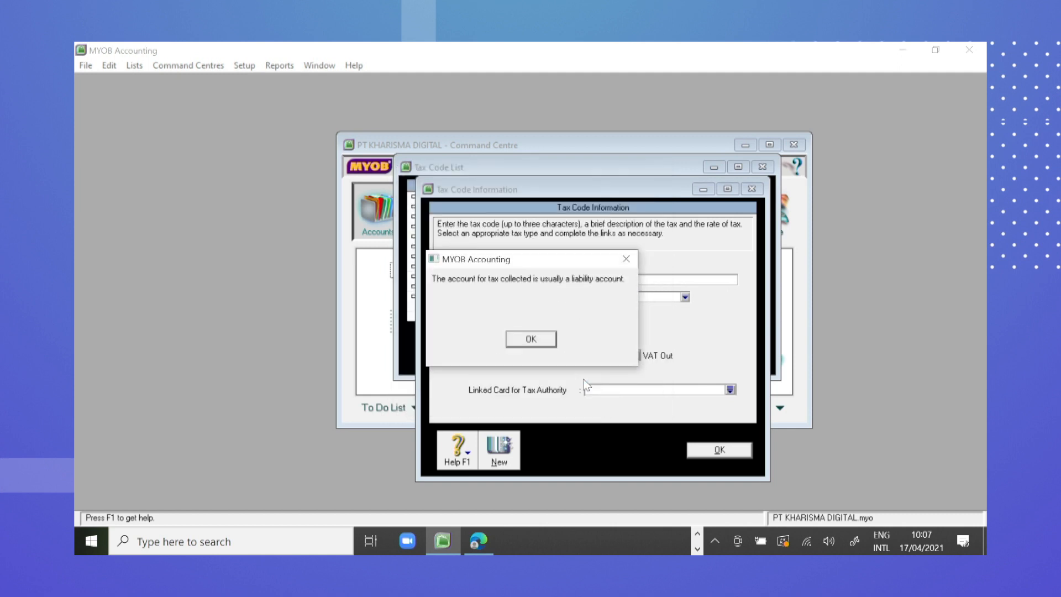
left_click(530, 340)
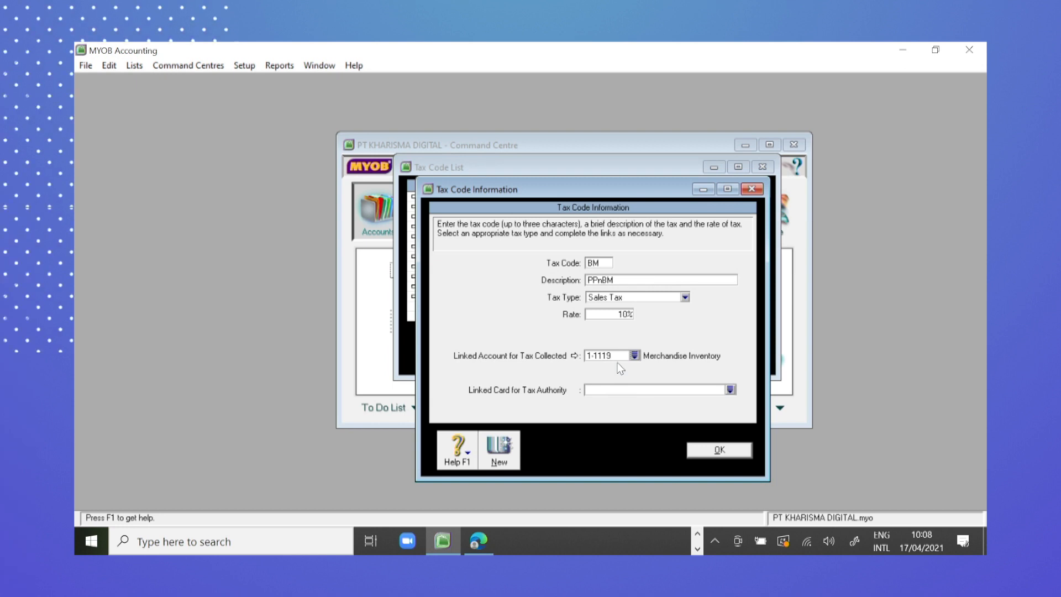
left_click(718, 451)
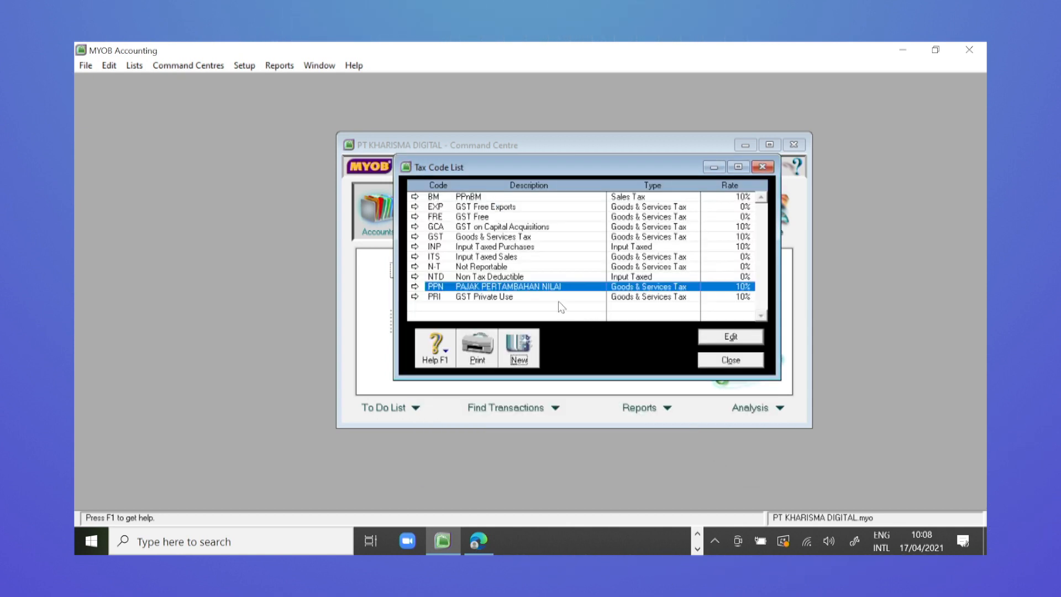
left_click(522, 197)
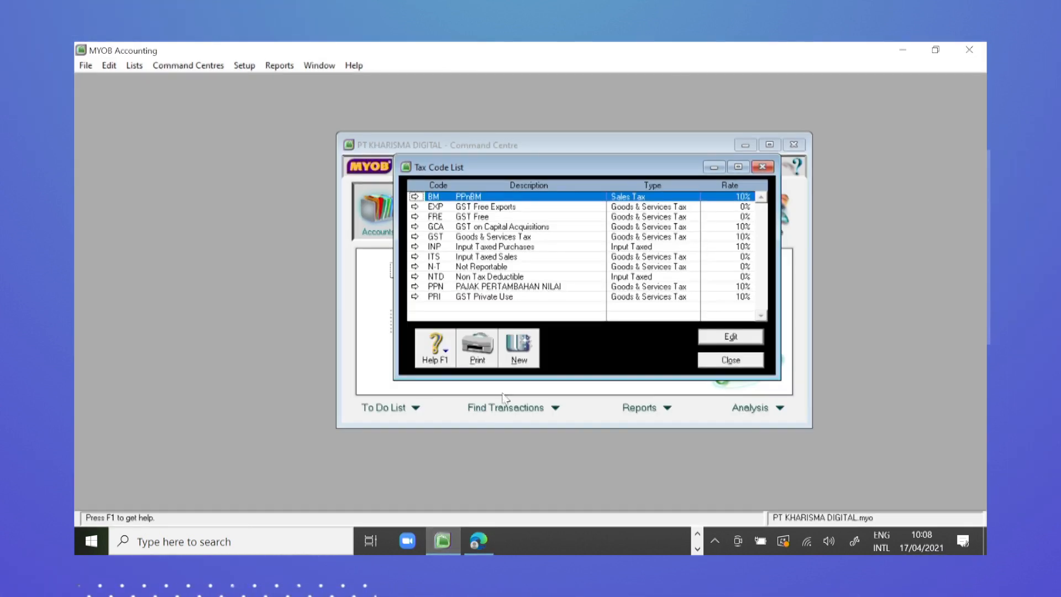
Start a new tax code GB and enter PPN & PPnBM as its description.
left_click(519, 349)
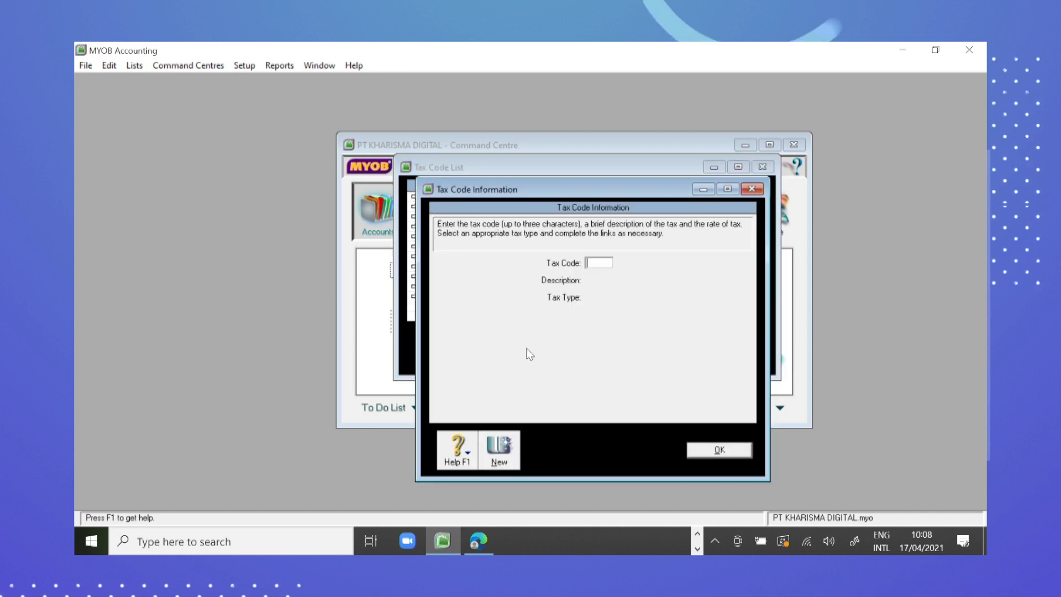
type("G")
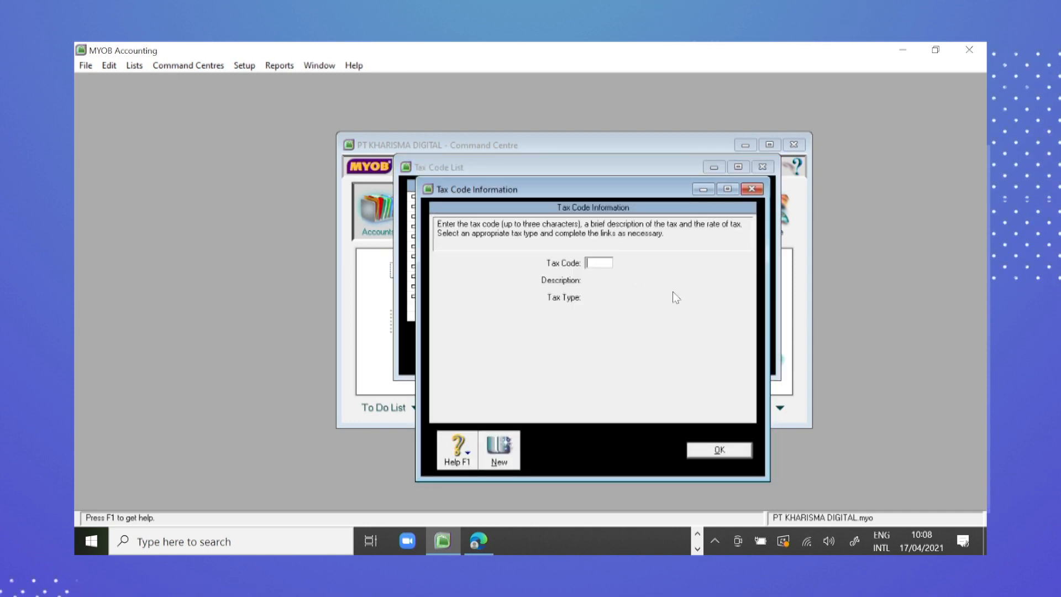
type("B")
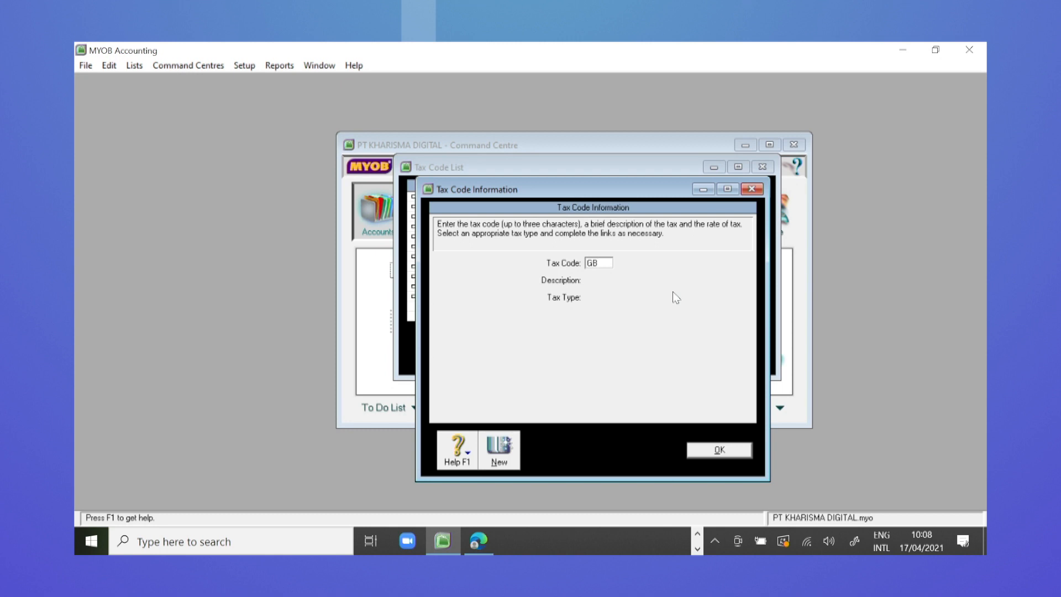
key("Tab")
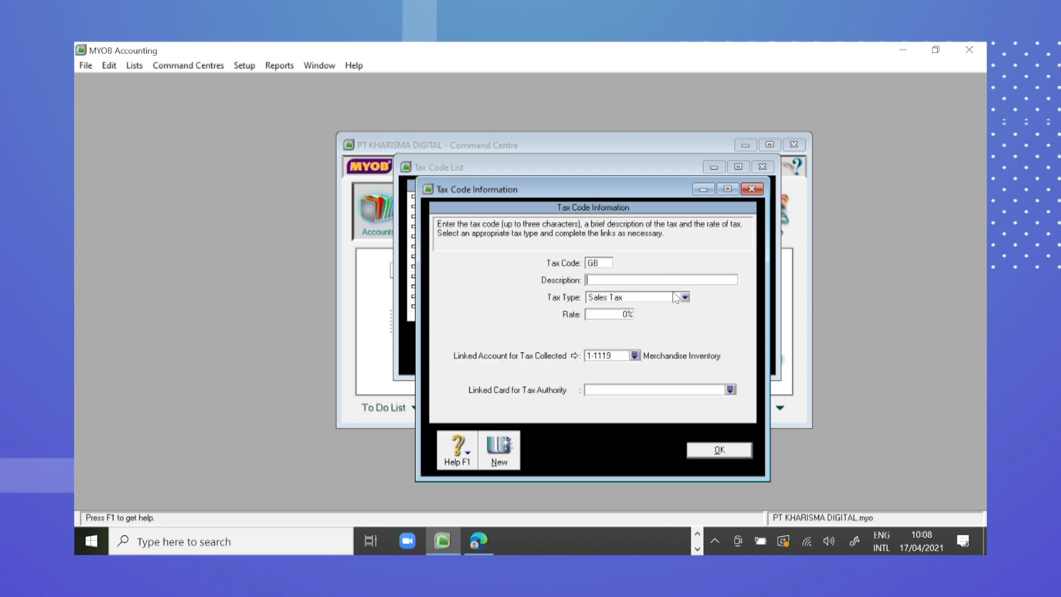
type("p")
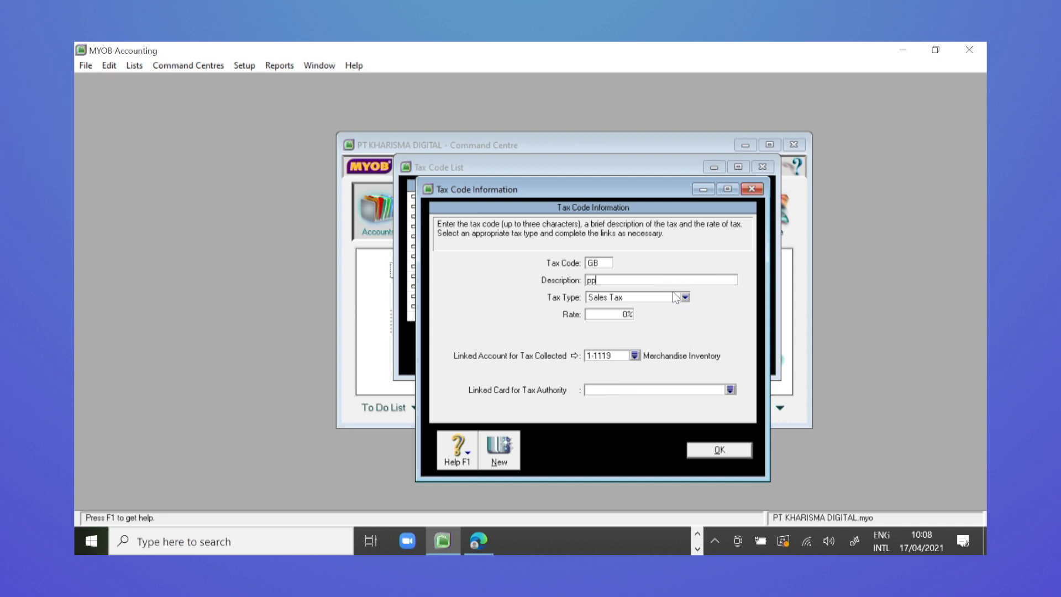
type("p")
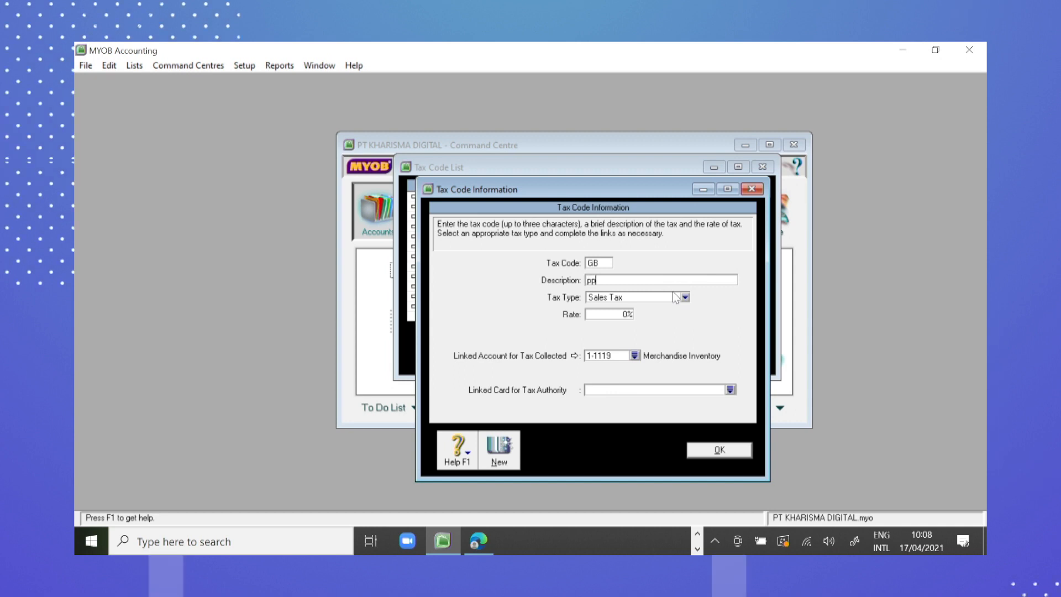
type("N &")
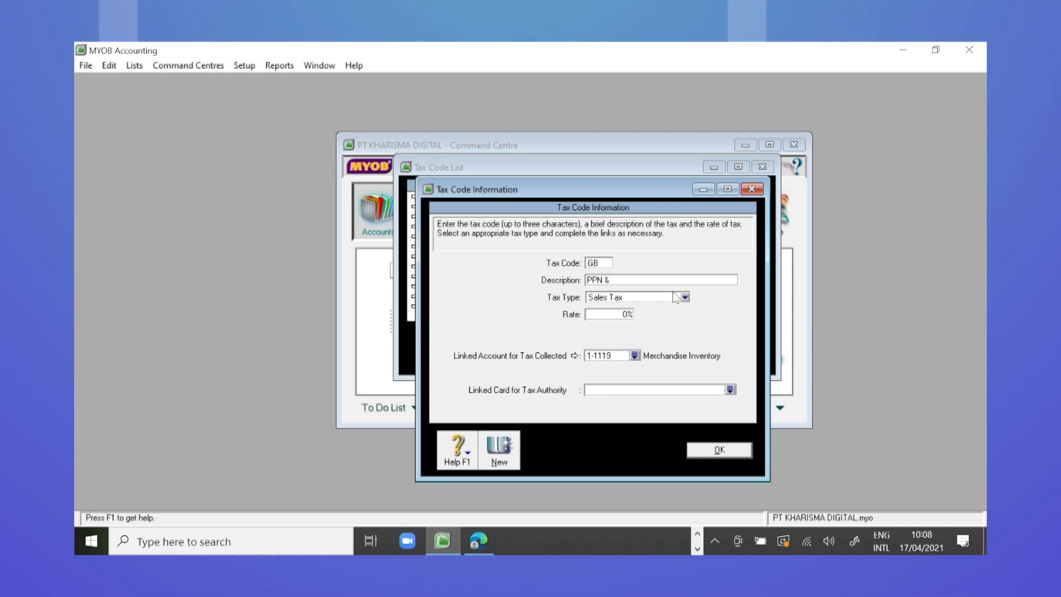
type(" PPnBM")
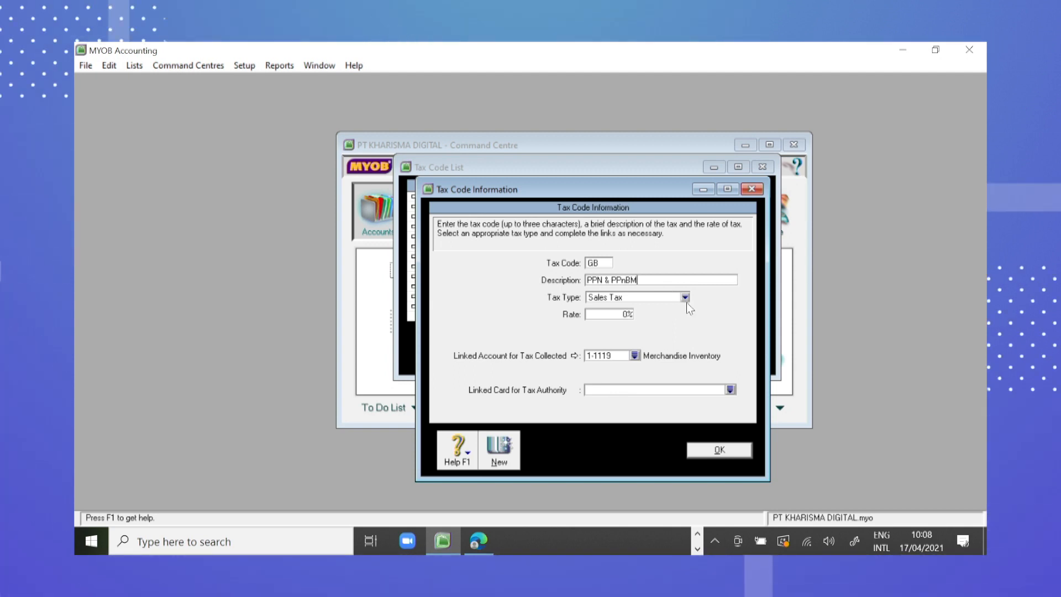
Choose Consolidated as the GB tax code's type and add PPN as its first sub-tax.
left_click(684, 297)
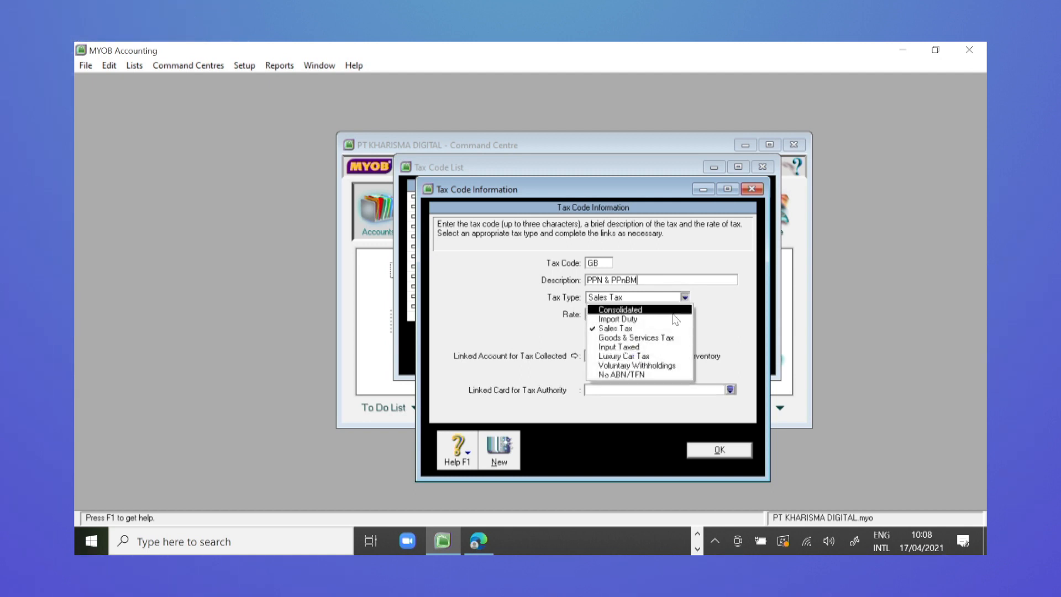
left_click(673, 313)
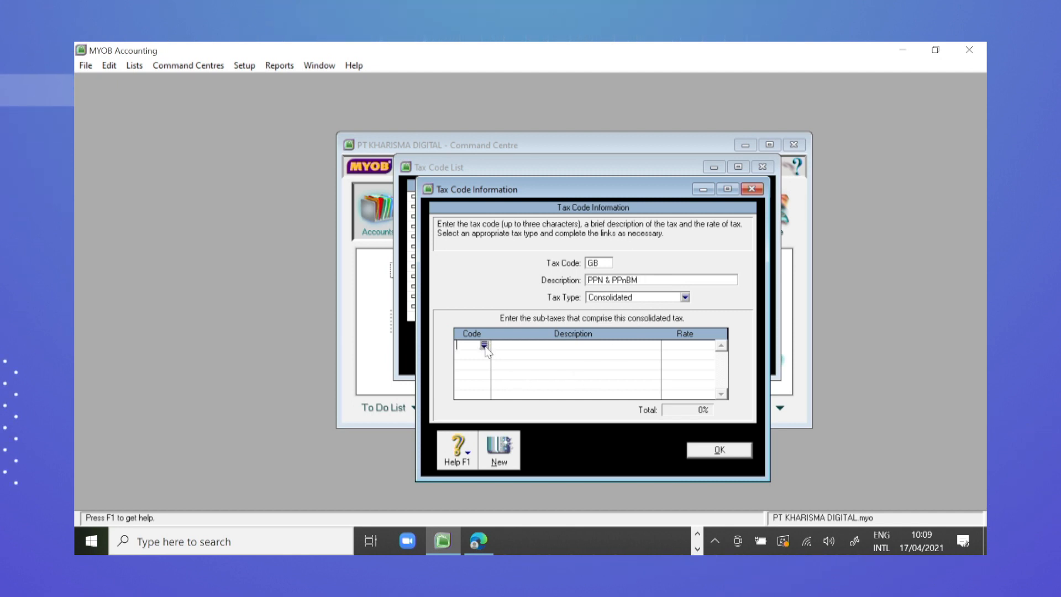
left_click(484, 346)
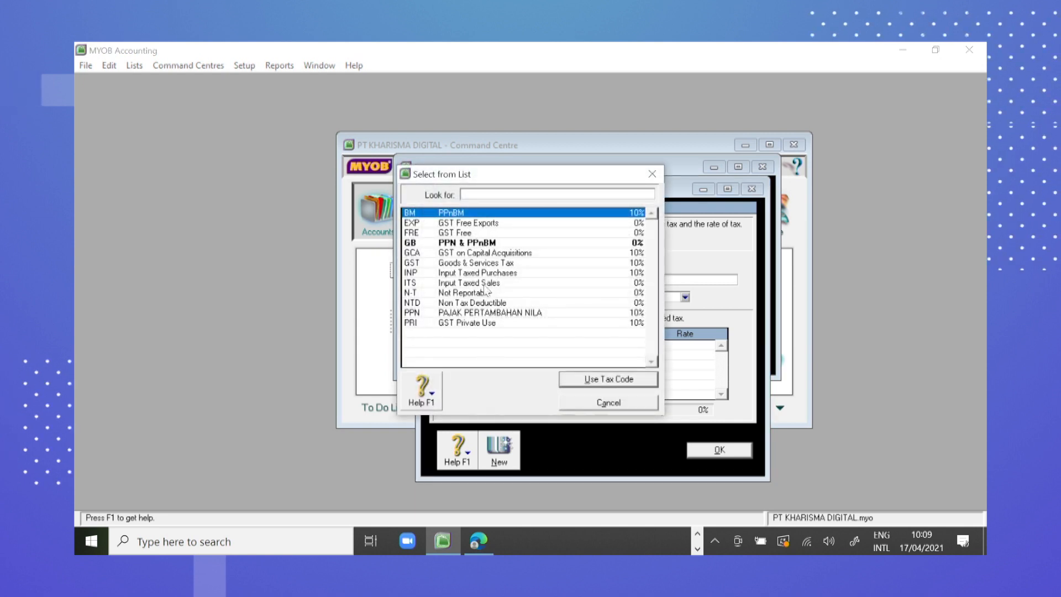
type("PPN")
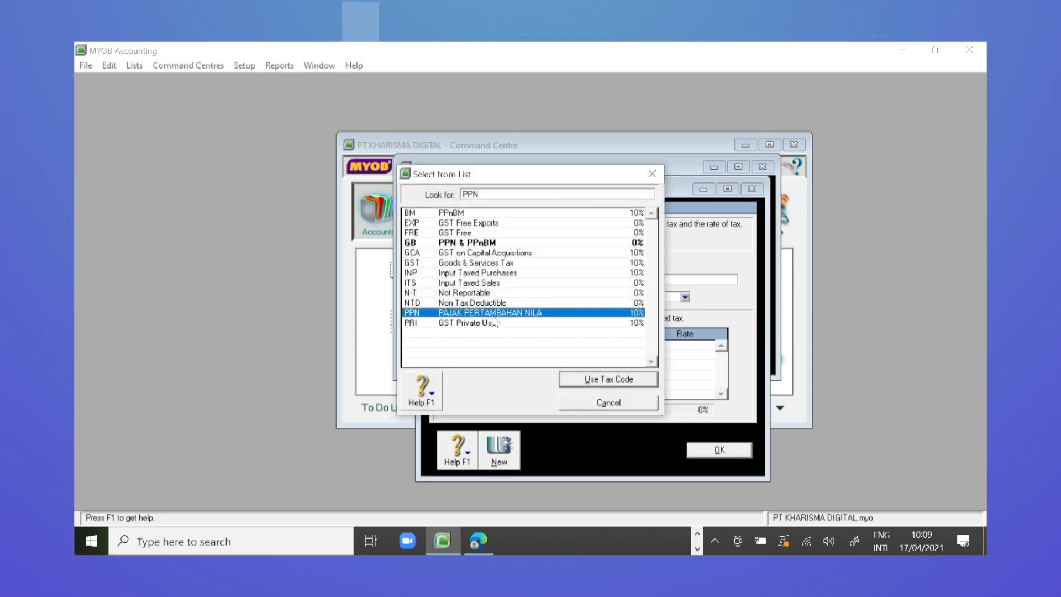
left_click(575, 385)
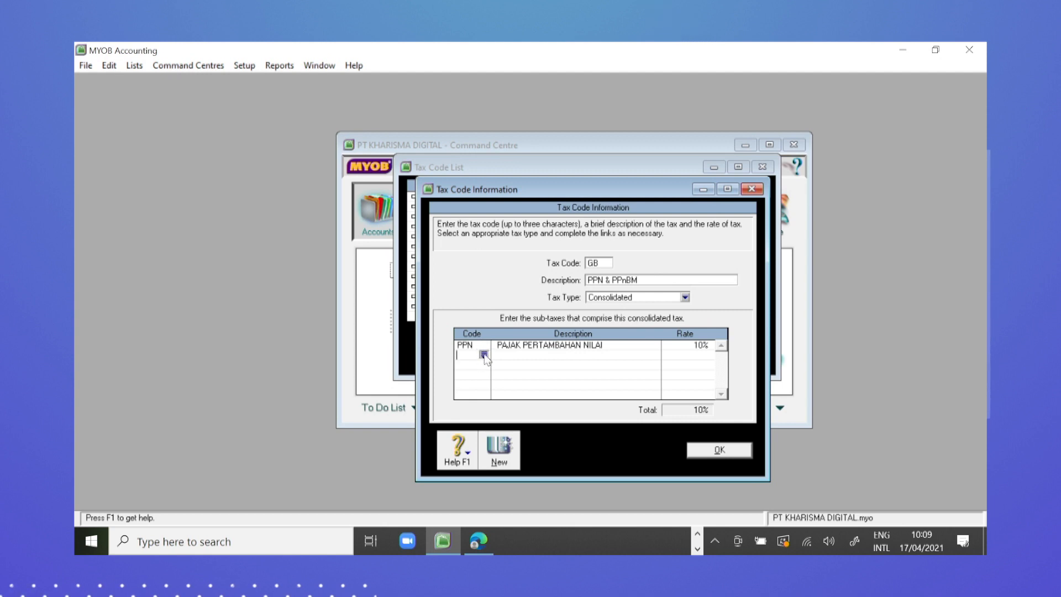
Add BM as the second sub-tax of the GB tax code and save the tax code.
left_click(483, 357)
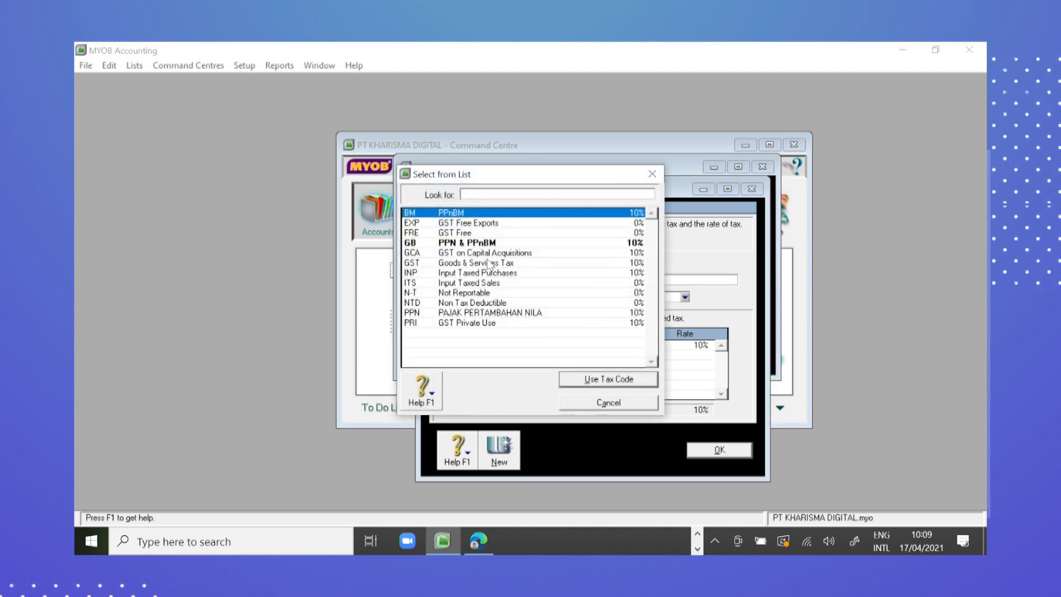
type("BM")
key("Return")
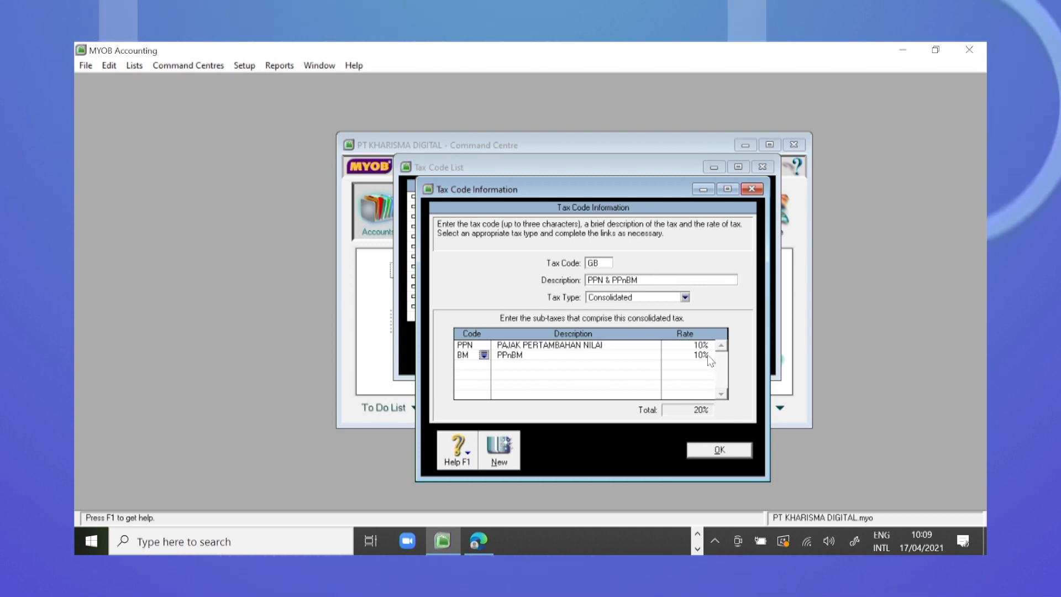
left_click(721, 450)
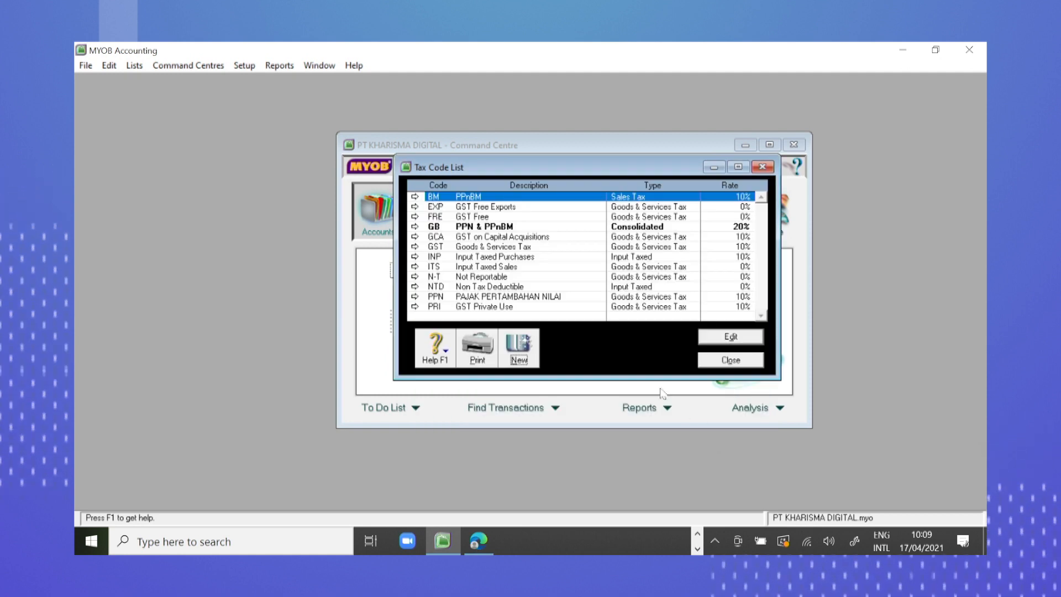
left_click(514, 286)
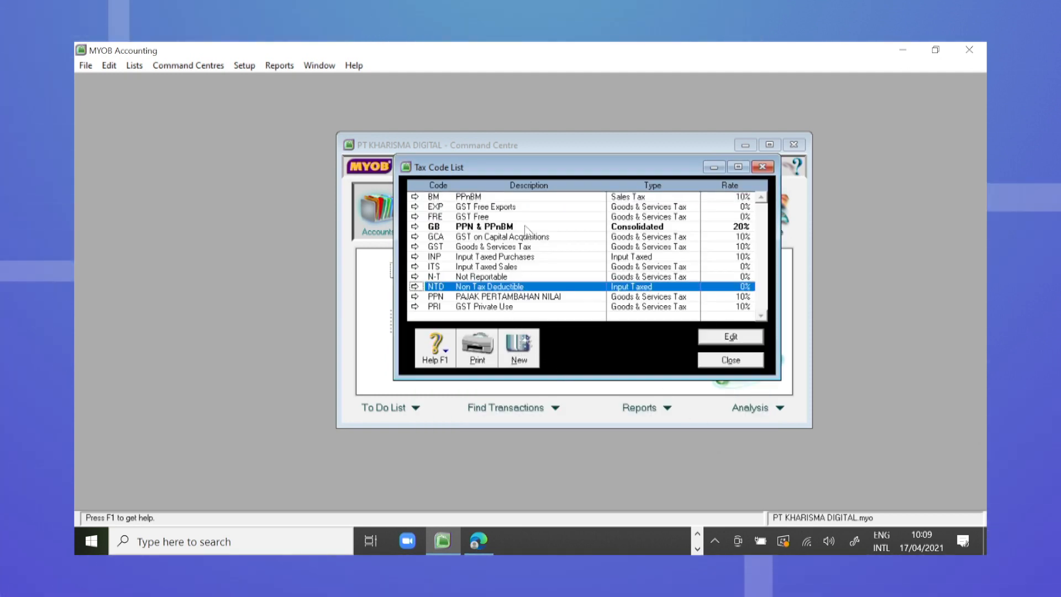
left_click(526, 227)
left_click(520, 248)
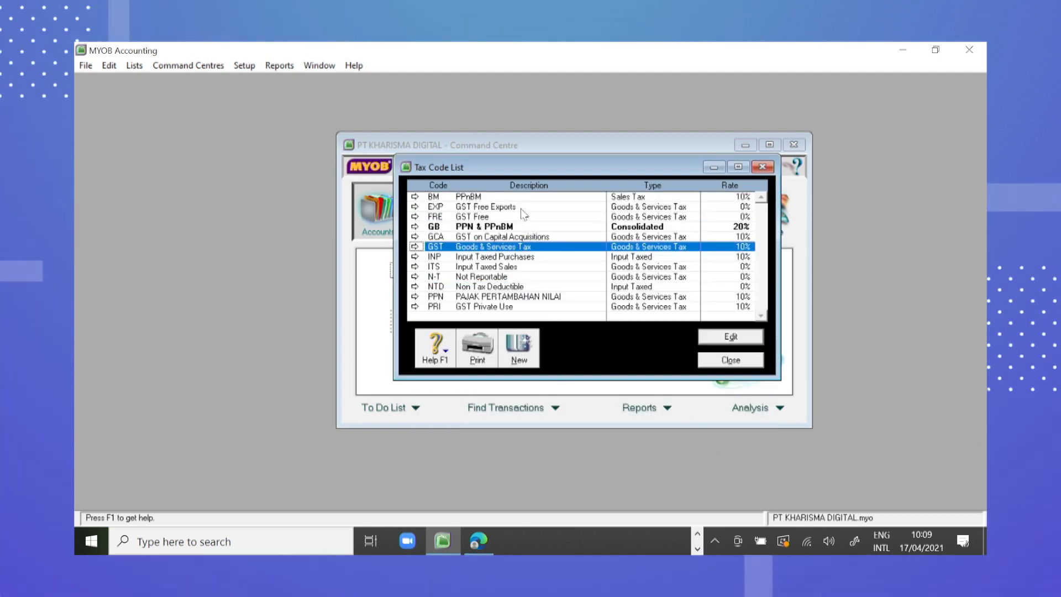
left_click(532, 227)
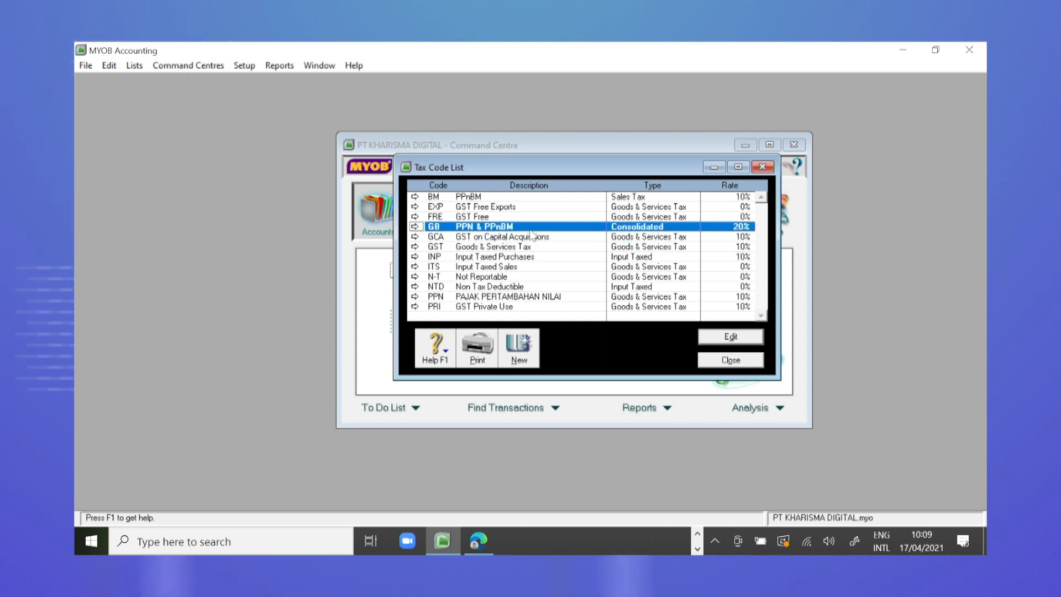